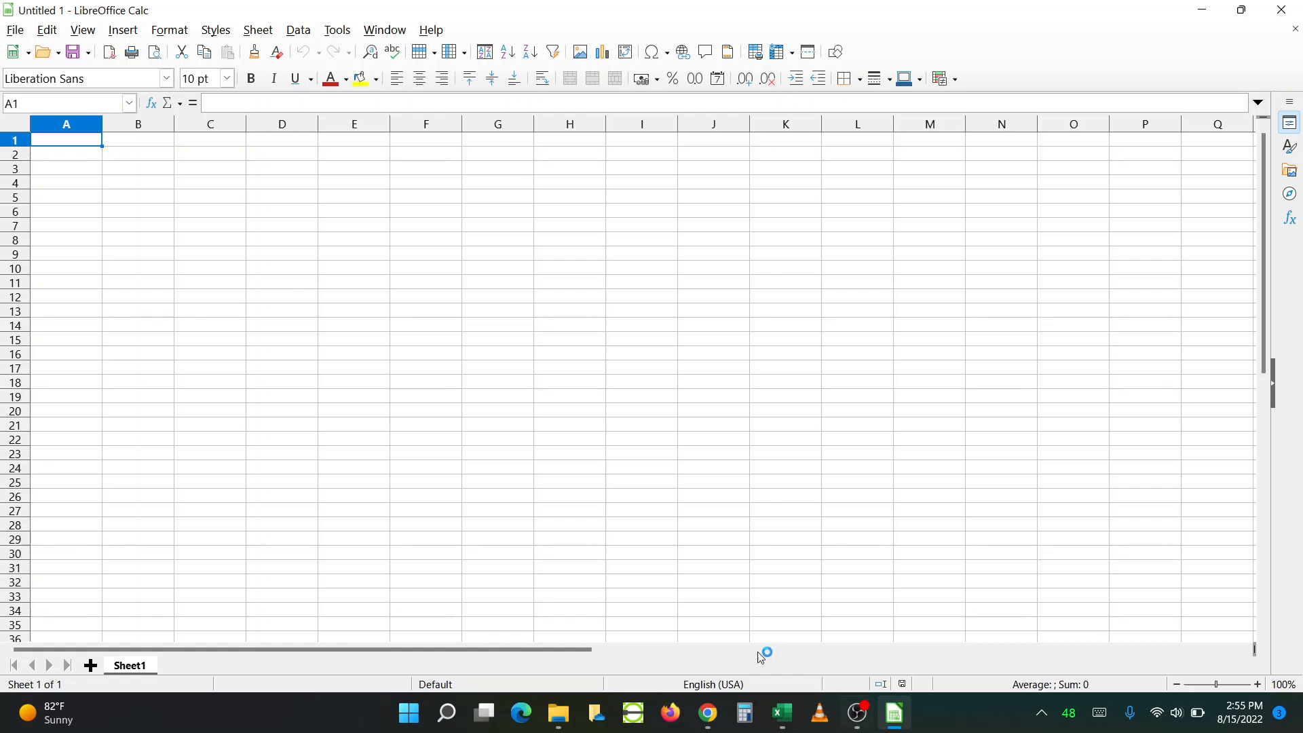
Step: Open the recent document "sample libreoffice spreadsheet.ods" and show its BOD sheet
left_click(15, 29)
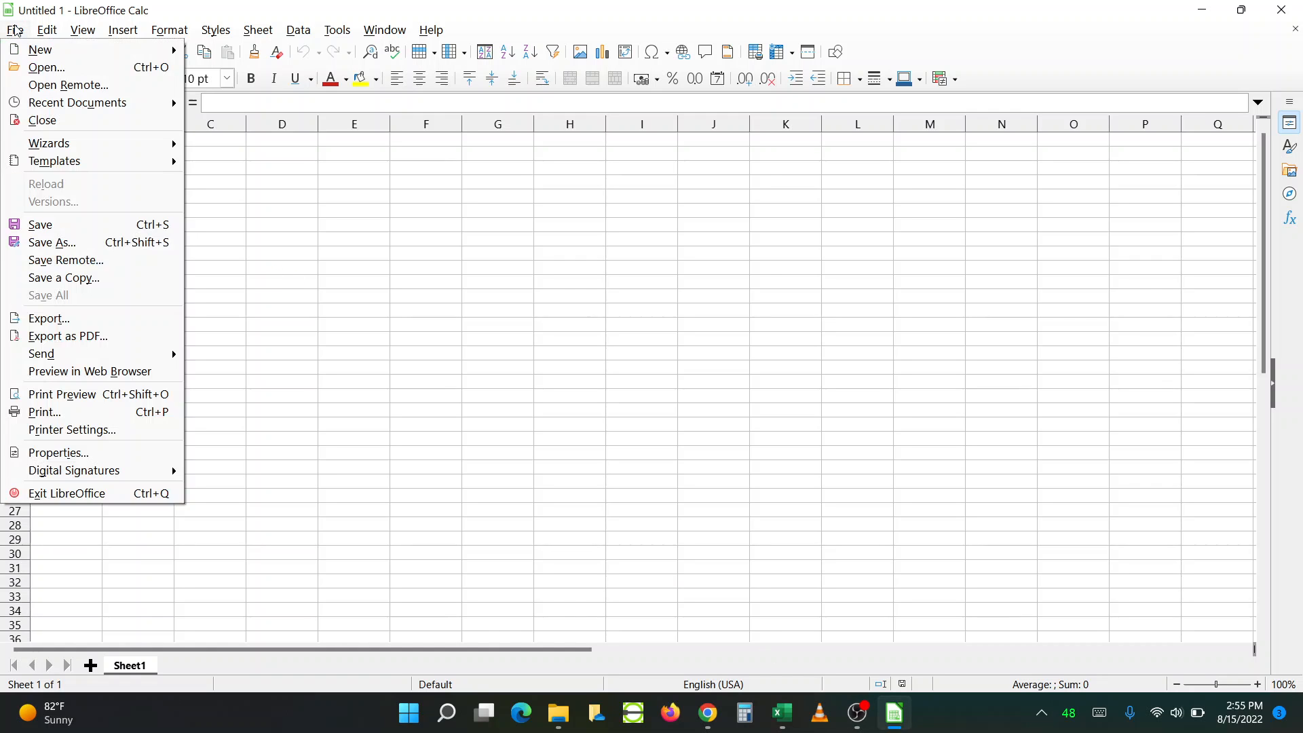
mouse_move(53, 107)
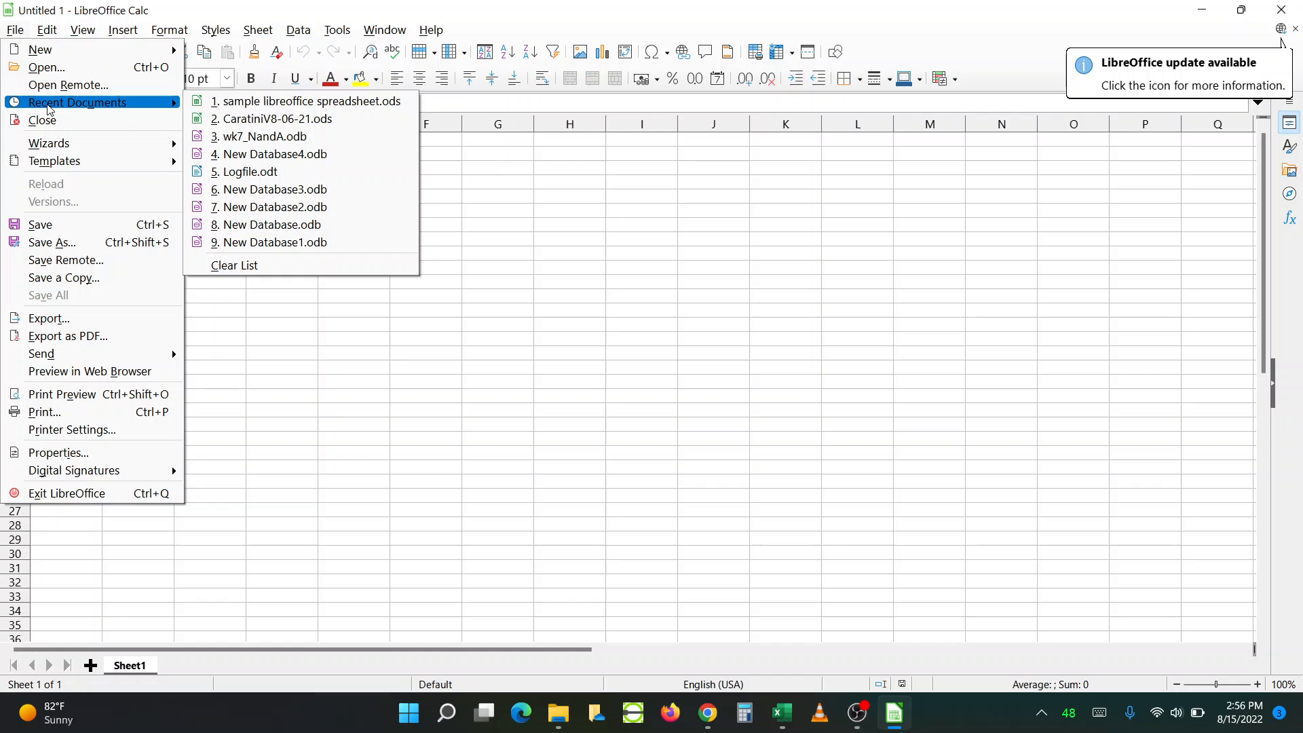
left_click(311, 105)
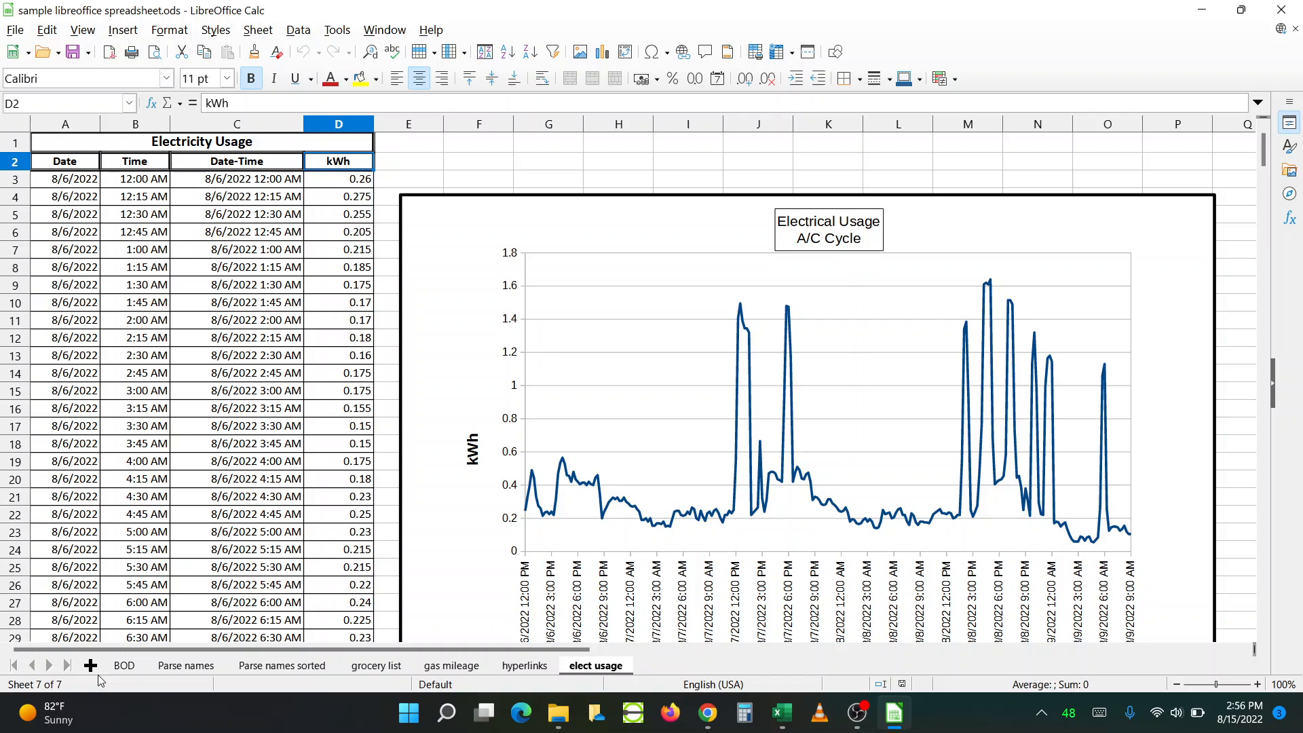
left_click(128, 667)
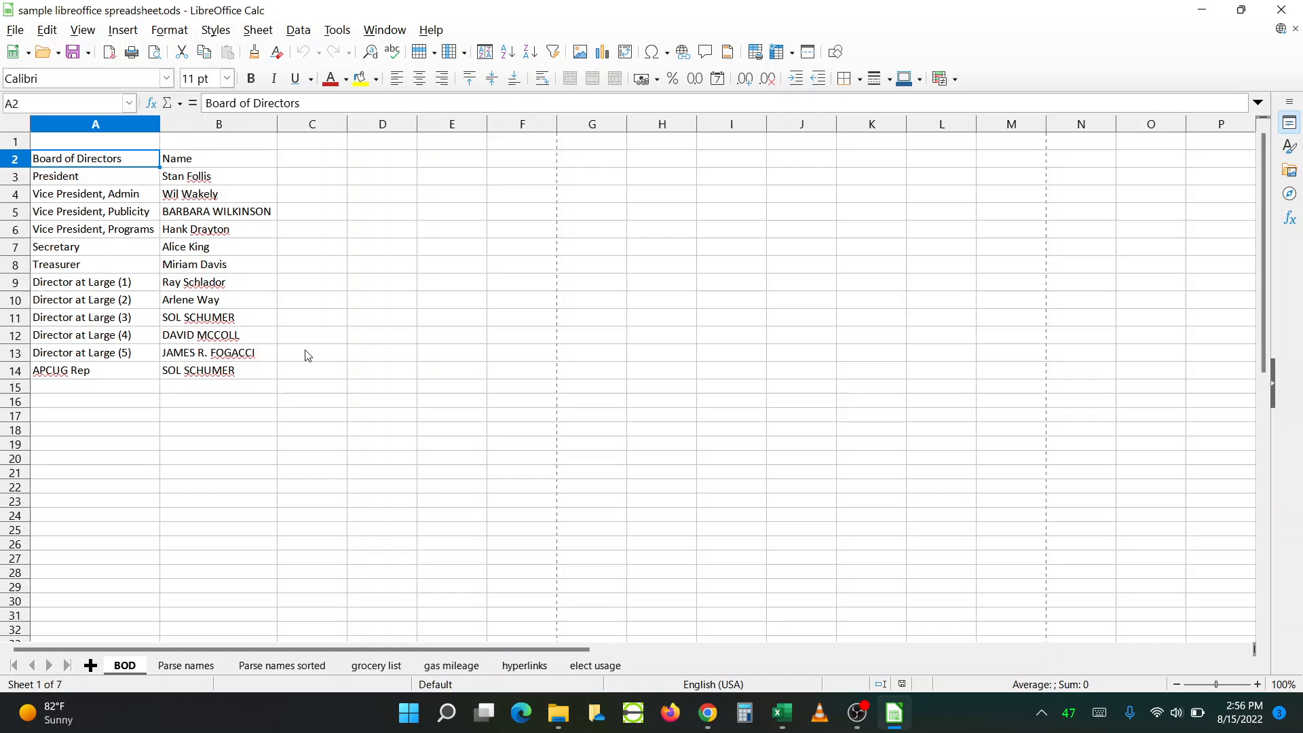
Step: On the Parse names sheet, examine the row 4 formulas for proper format, string length and position of first space
left_click(181, 666)
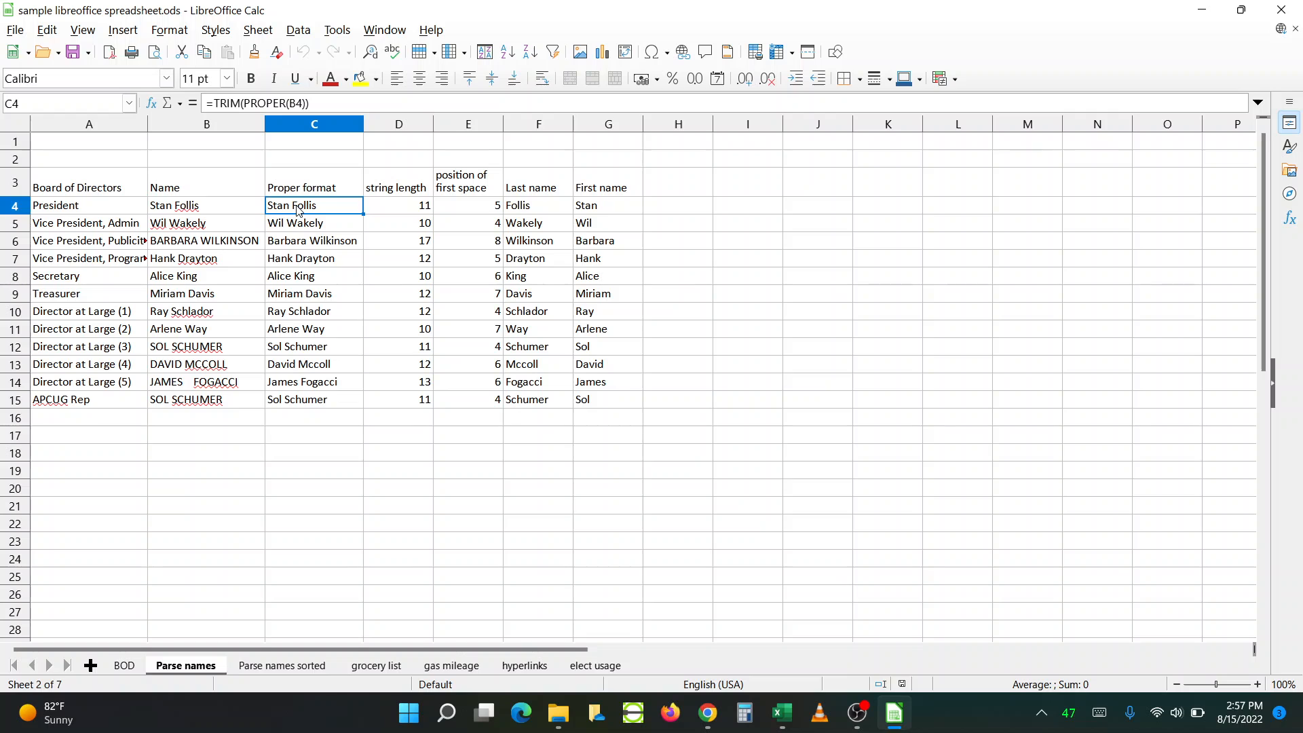
left_click(417, 209)
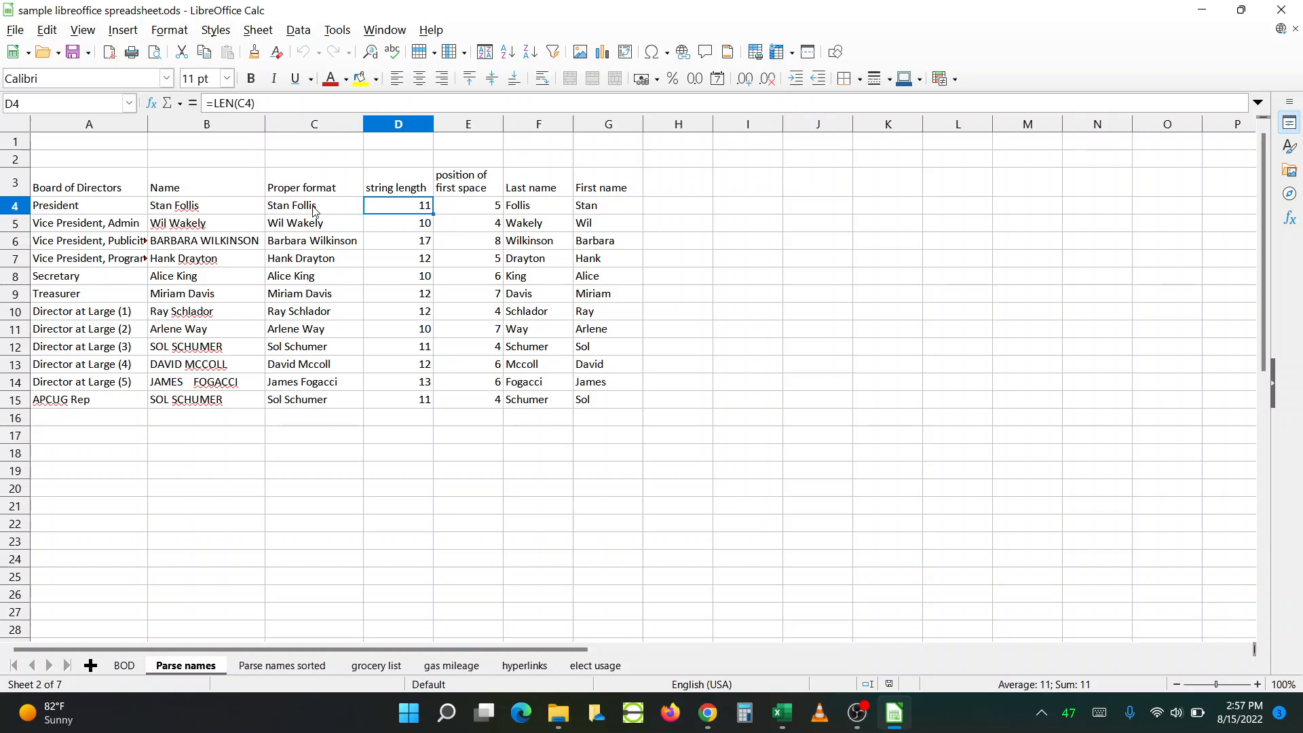
double_click(410, 211)
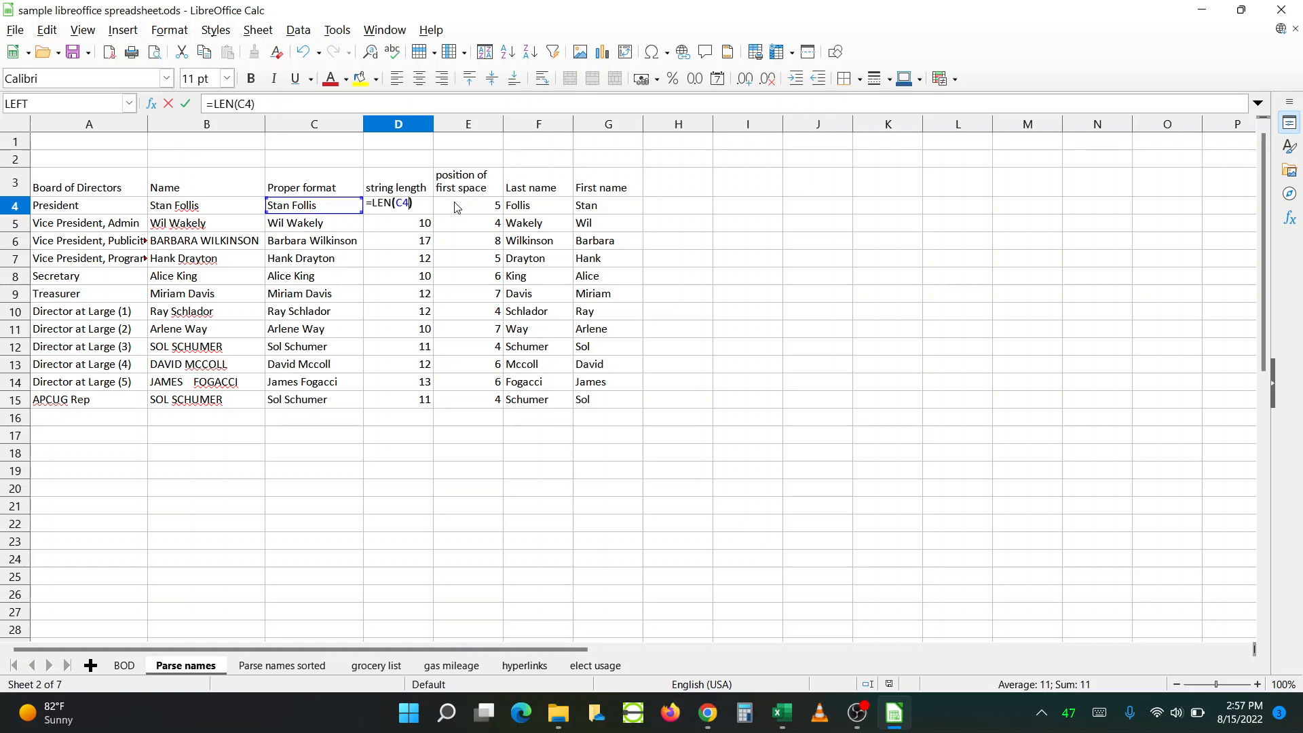
key("Escape")
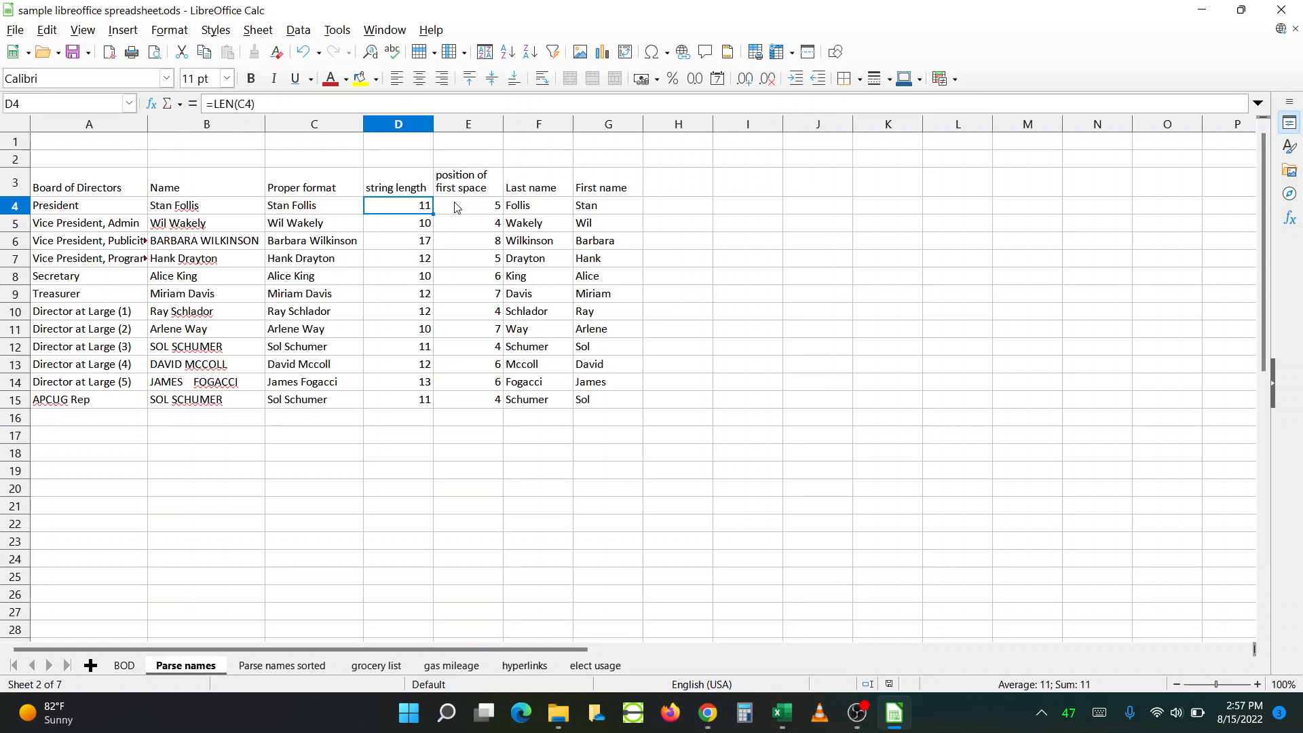
left_click(455, 207)
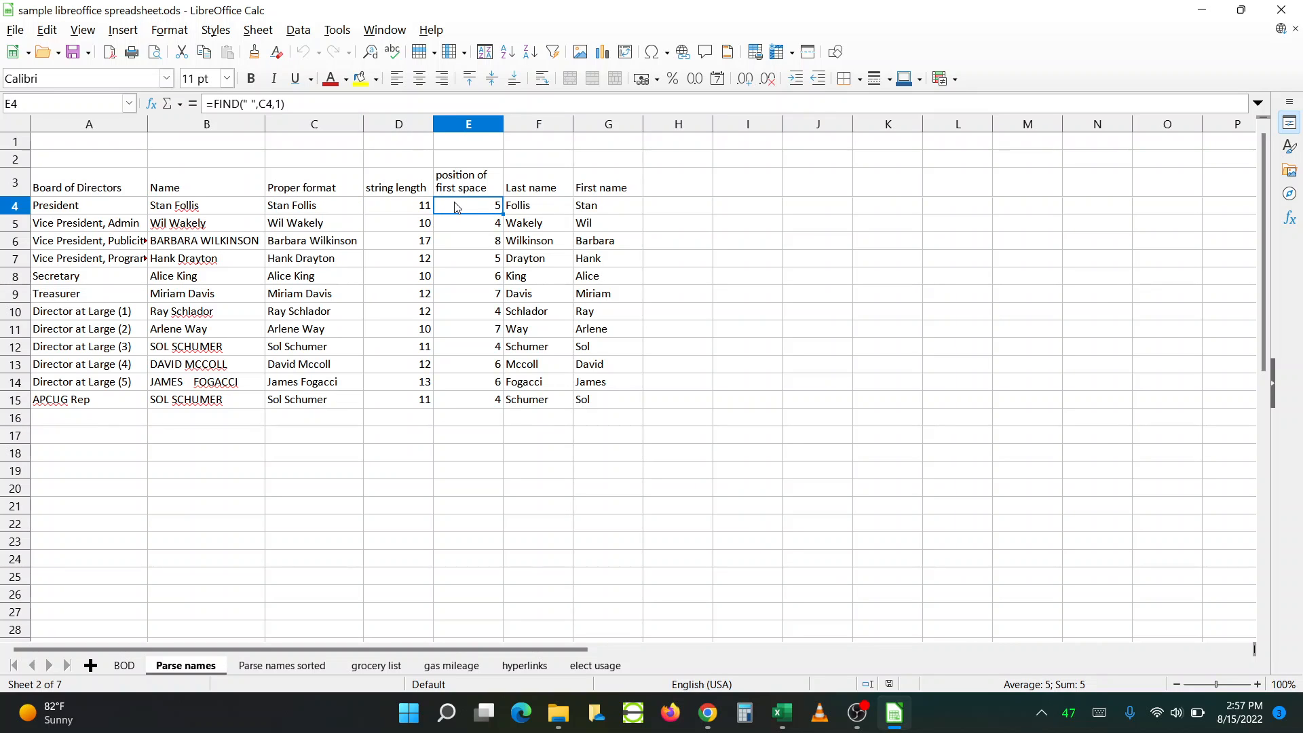
double_click(456, 209)
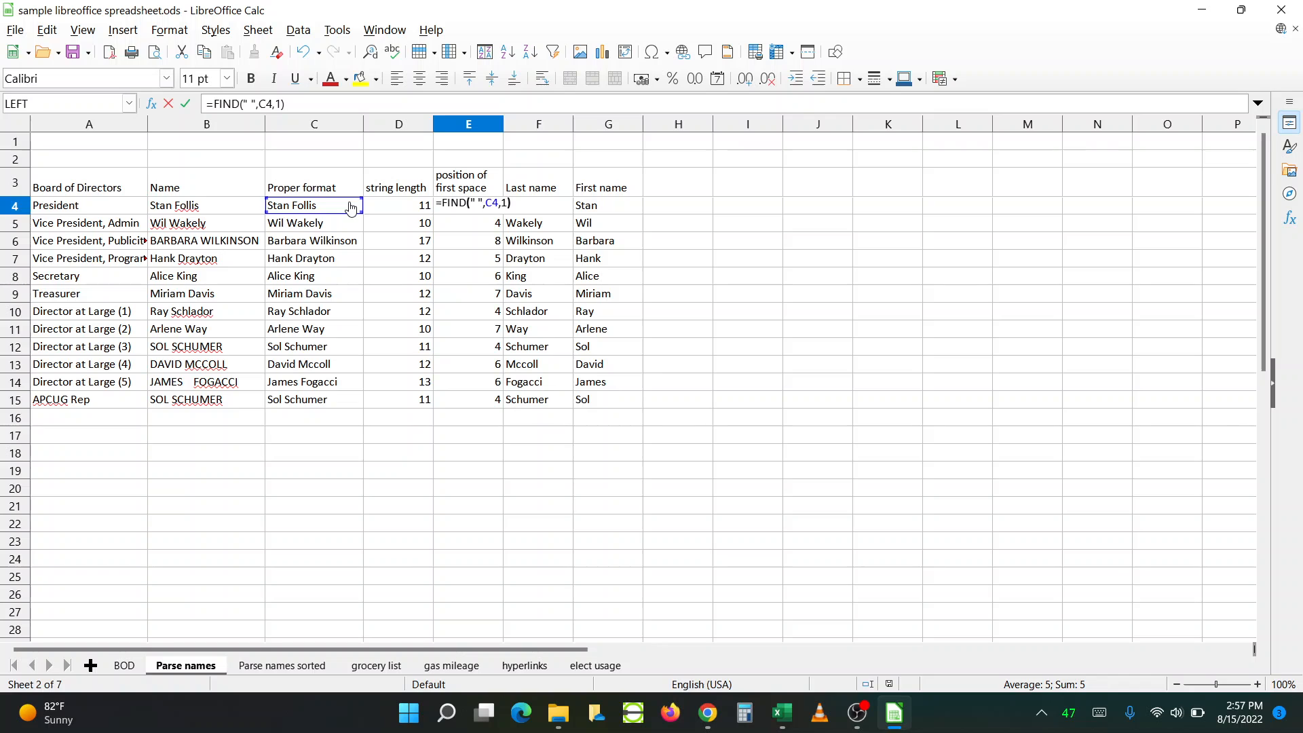
key("Escape")
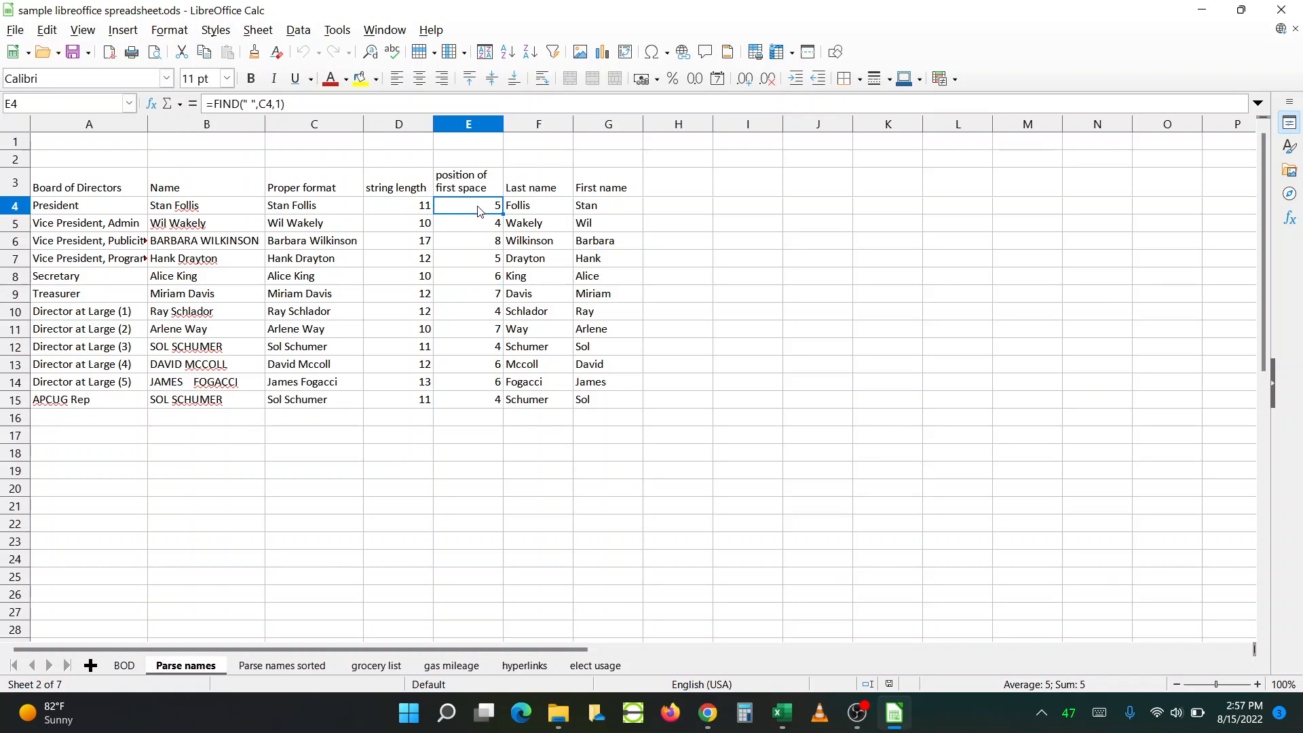
Step: Examine the row 4 formulas that extract the last name and the first name
left_click(545, 206)
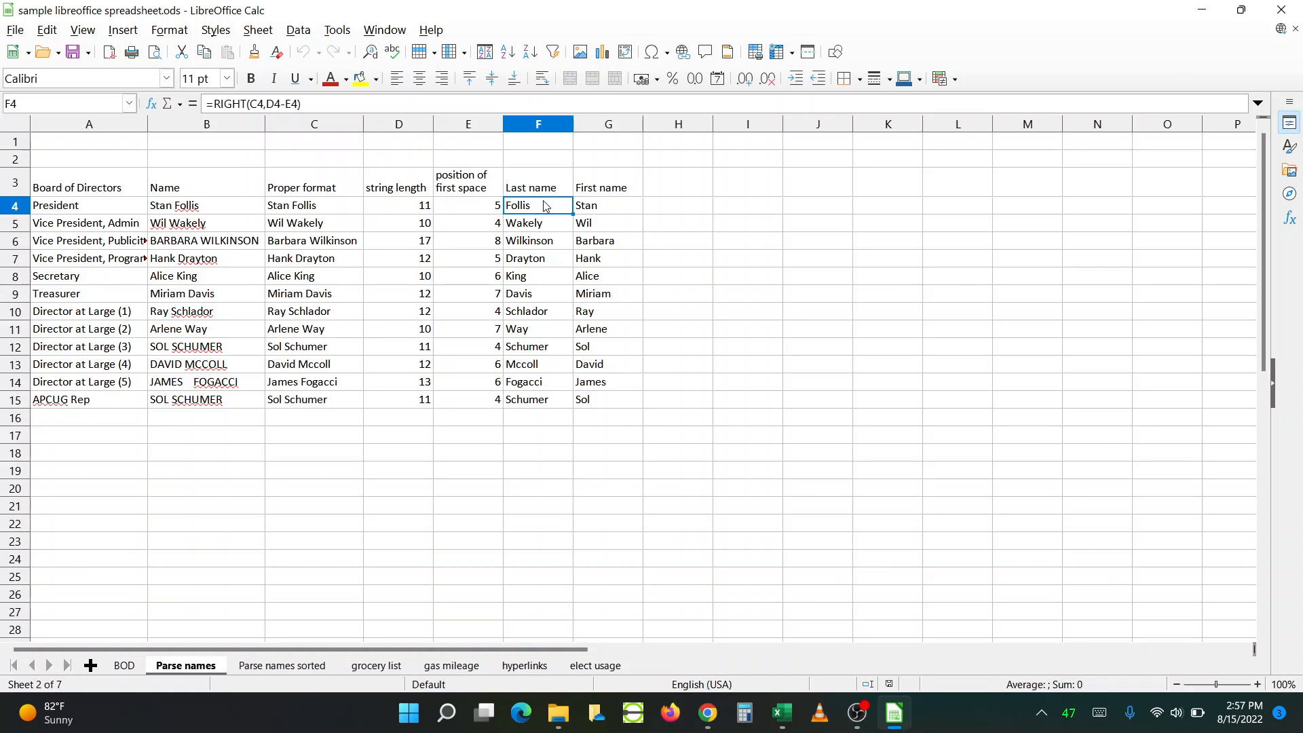
double_click(545, 206)
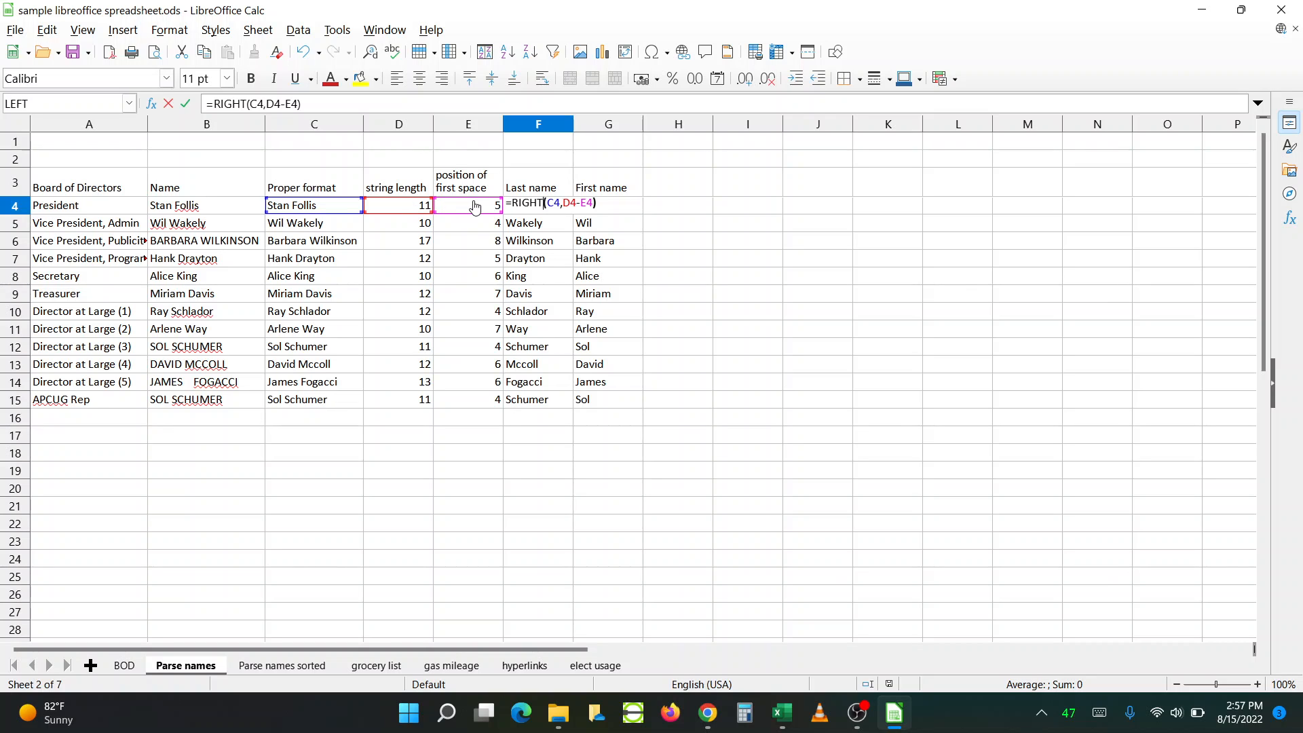
key("Escape")
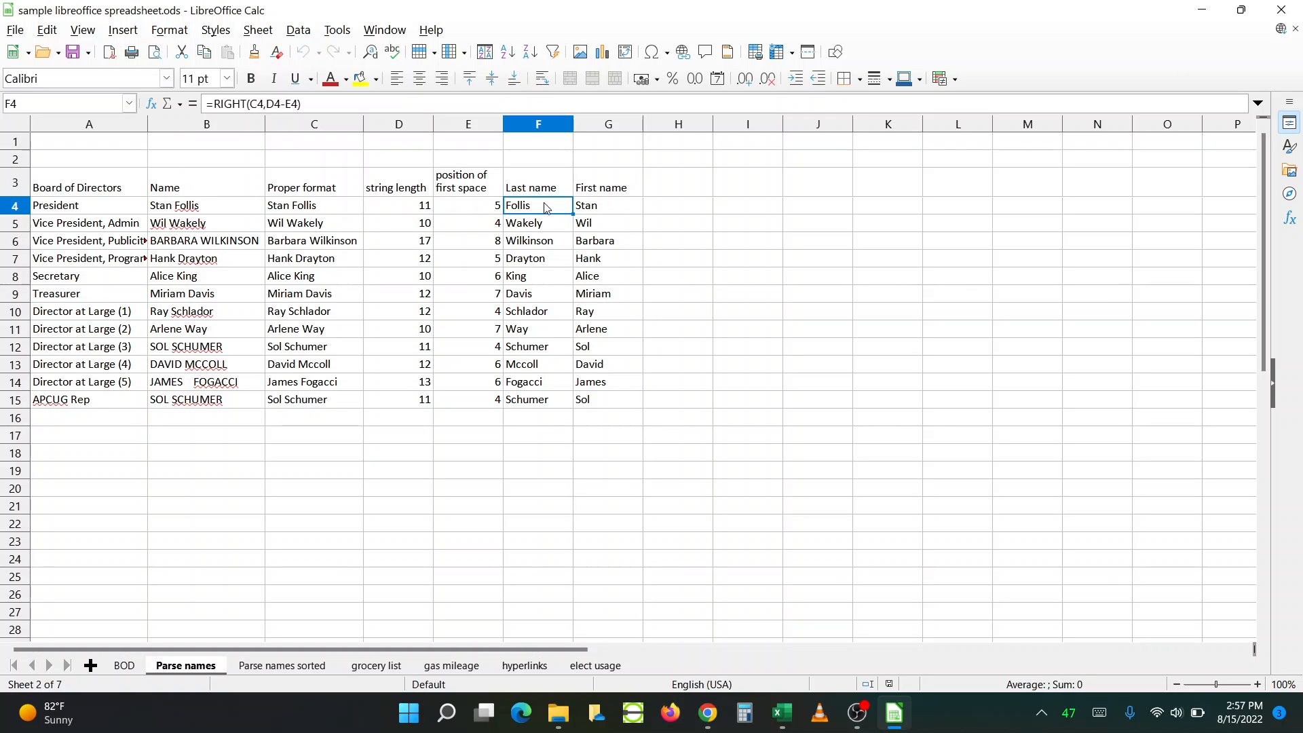
left_click(610, 208)
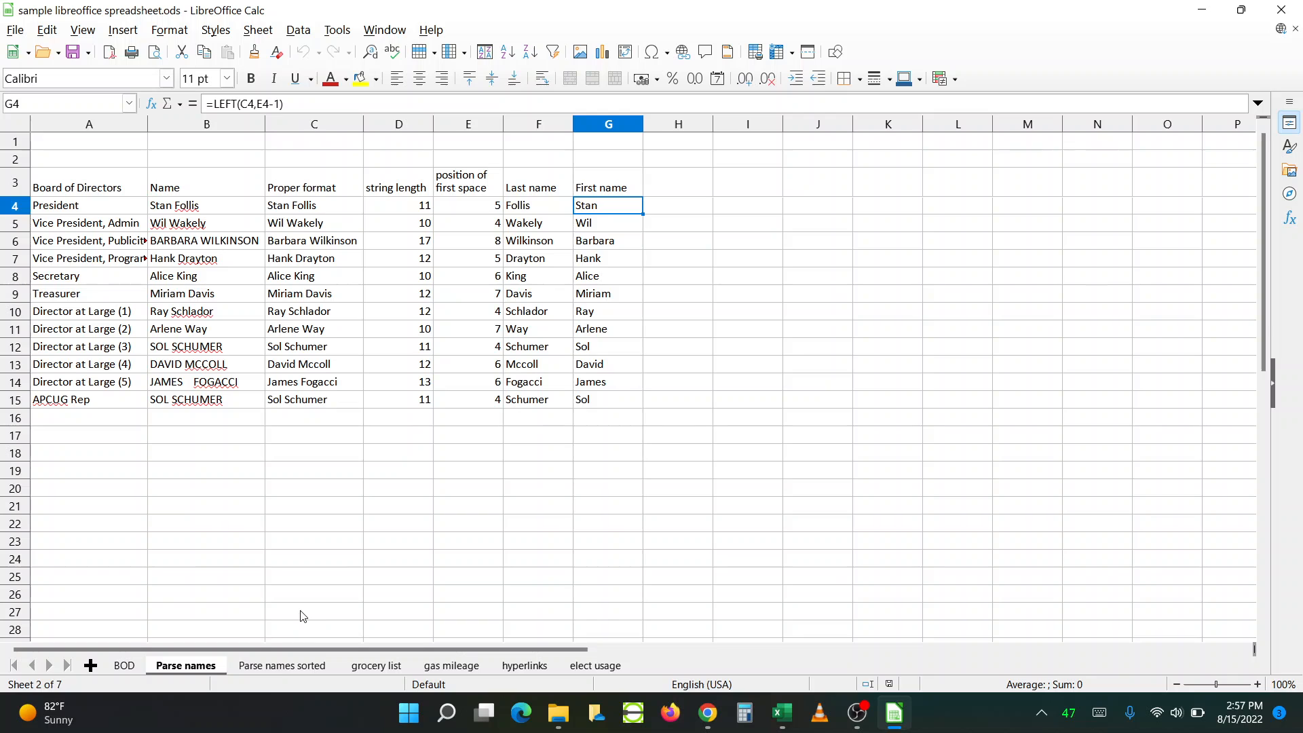
Step: On the Parse names sorted sheet, sort the table ascending by the last names in G4:G15, extending the sort to the neighbouring columns
left_click(272, 668)
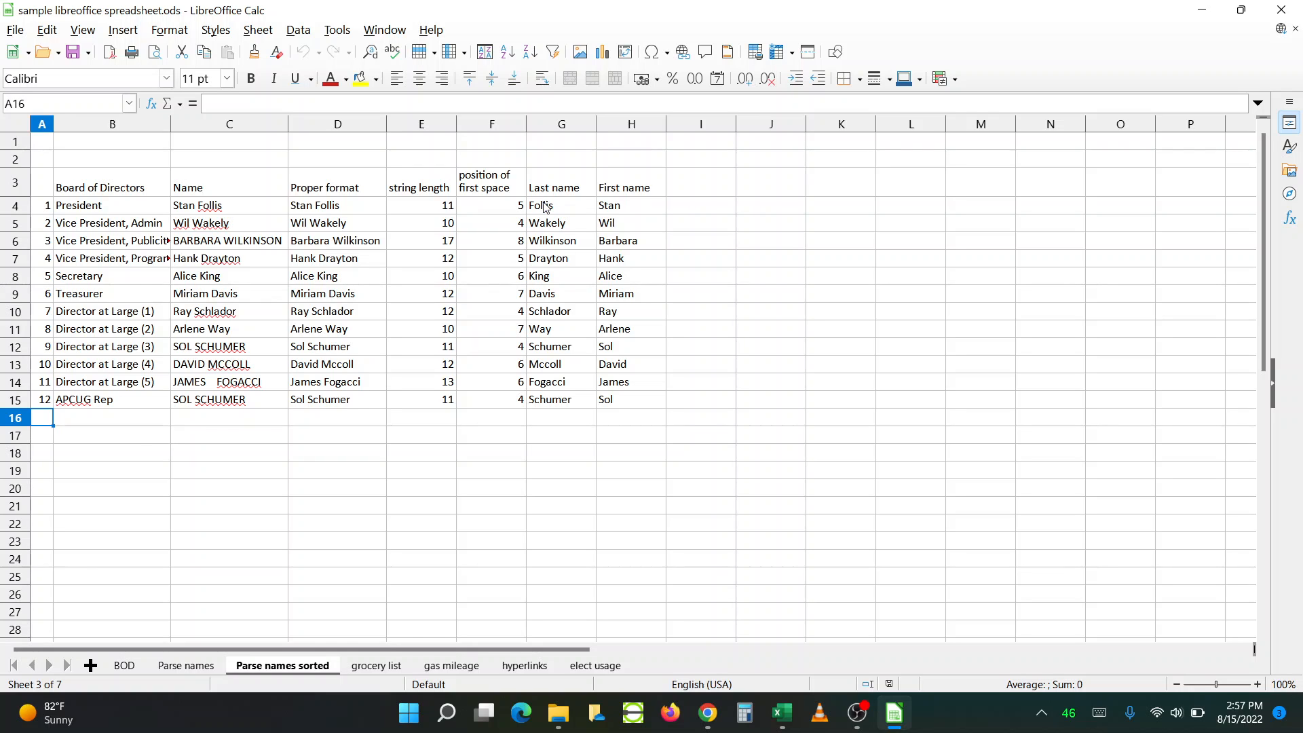
left_click_drag(545, 206, 574, 402)
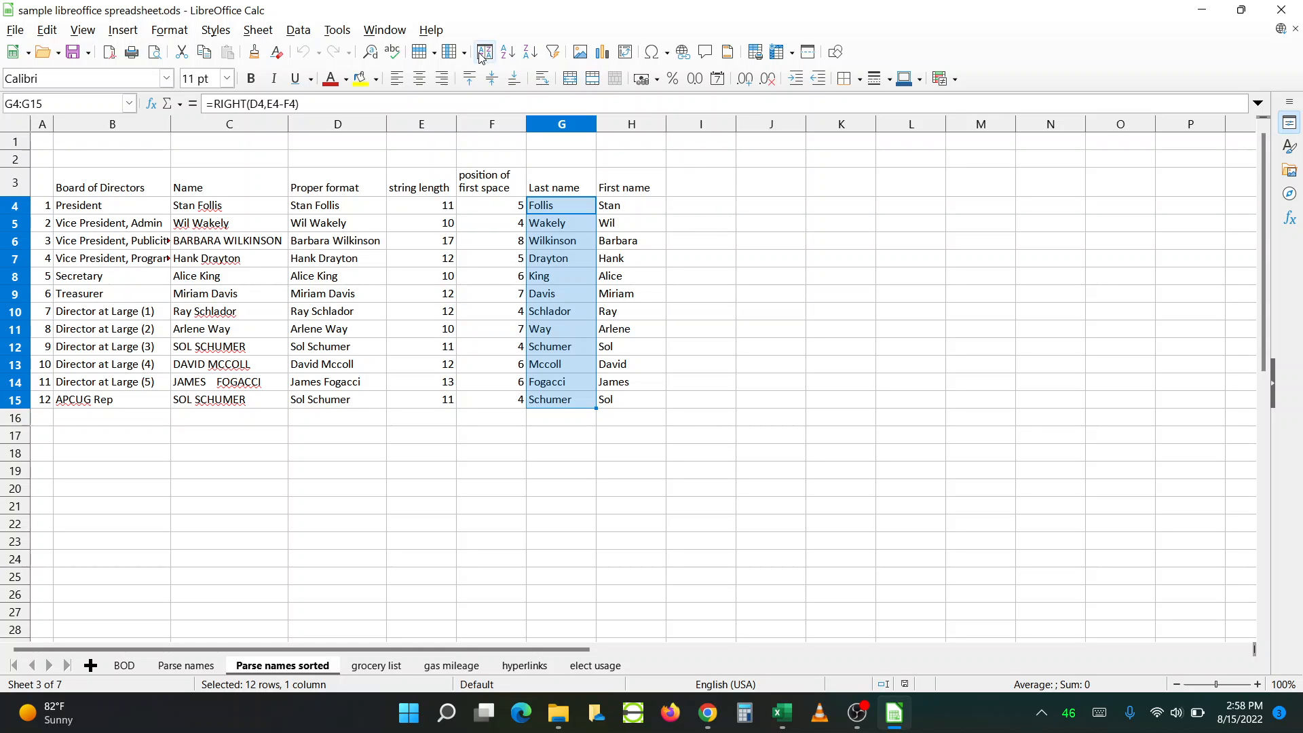
left_click(508, 53)
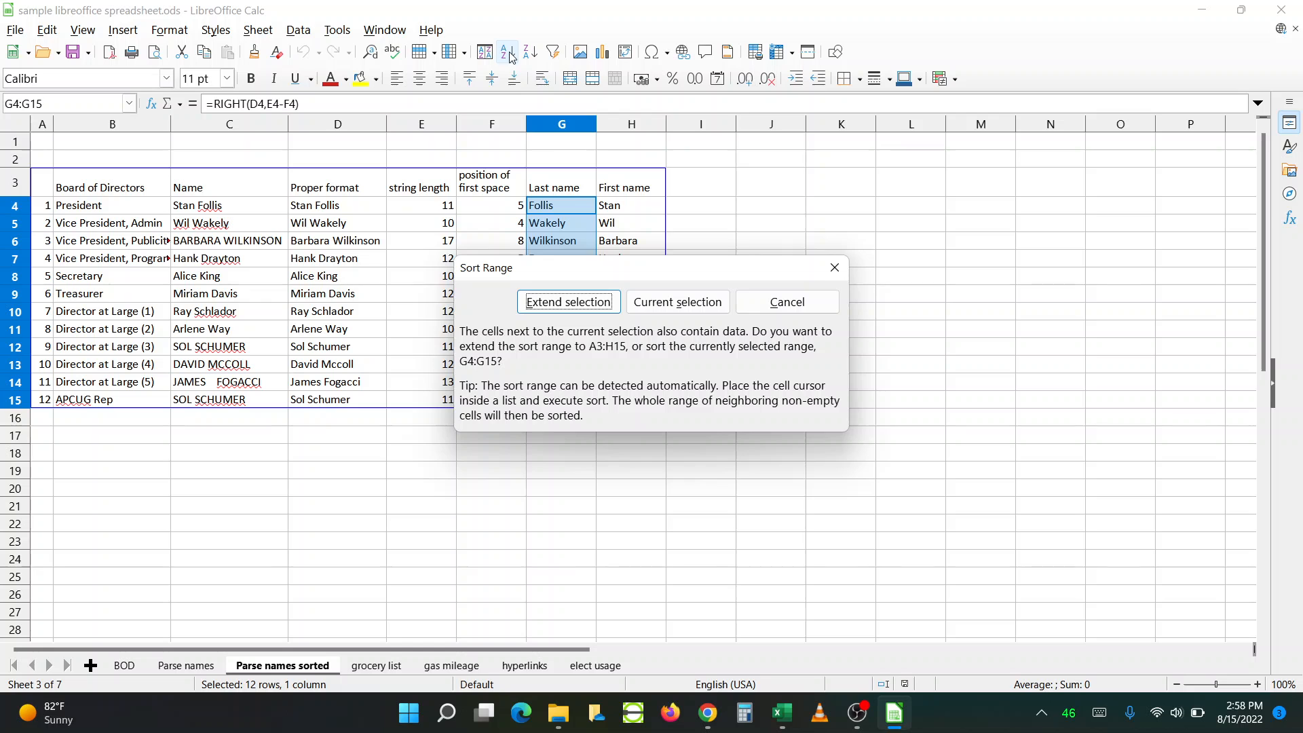
left_click(570, 302)
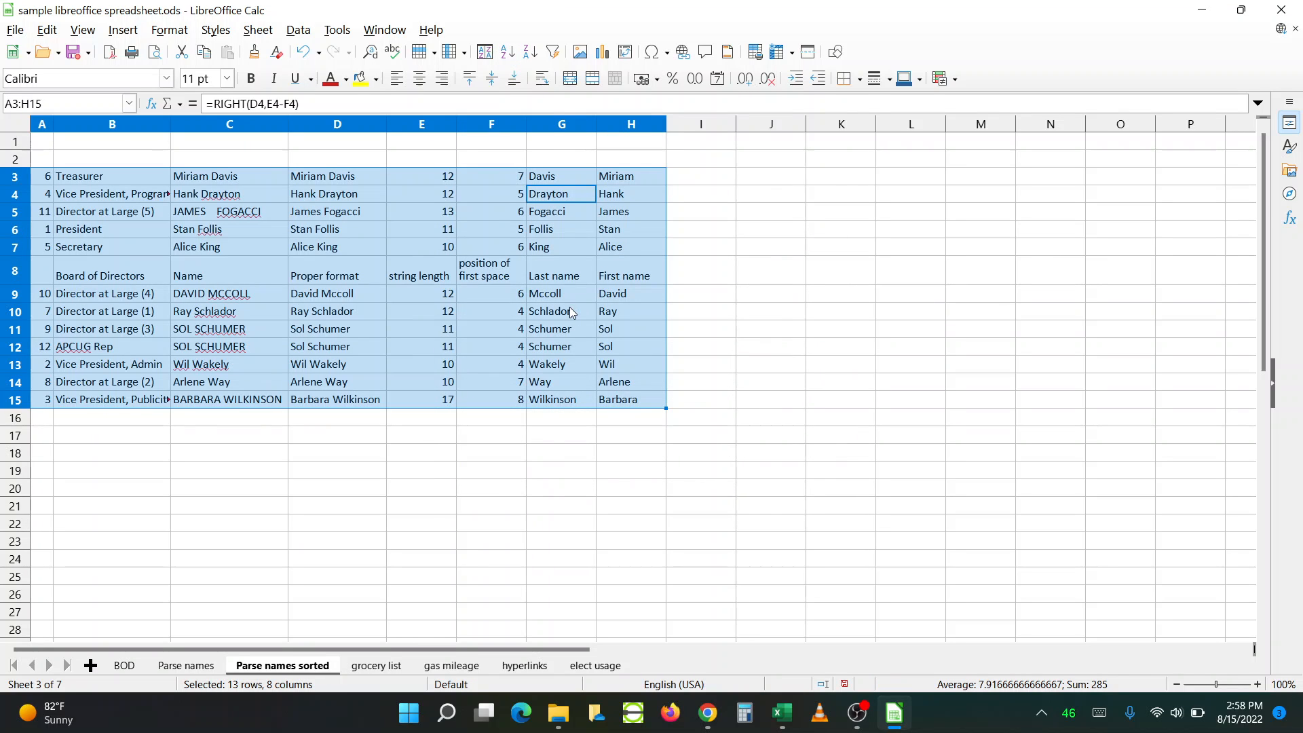
left_click(931, 268)
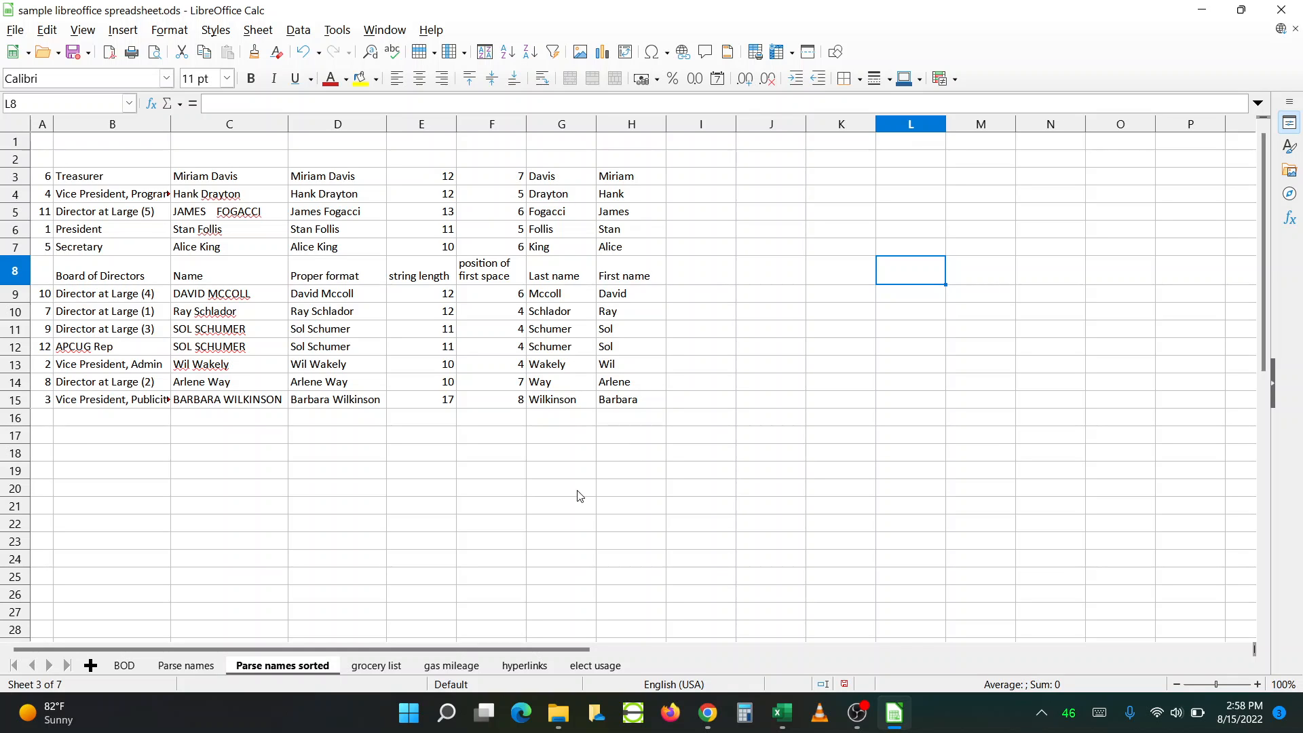
Step: On the grocery list sheet, examine the apples row's item, cost and quantity cells and its total formula
left_click(377, 668)
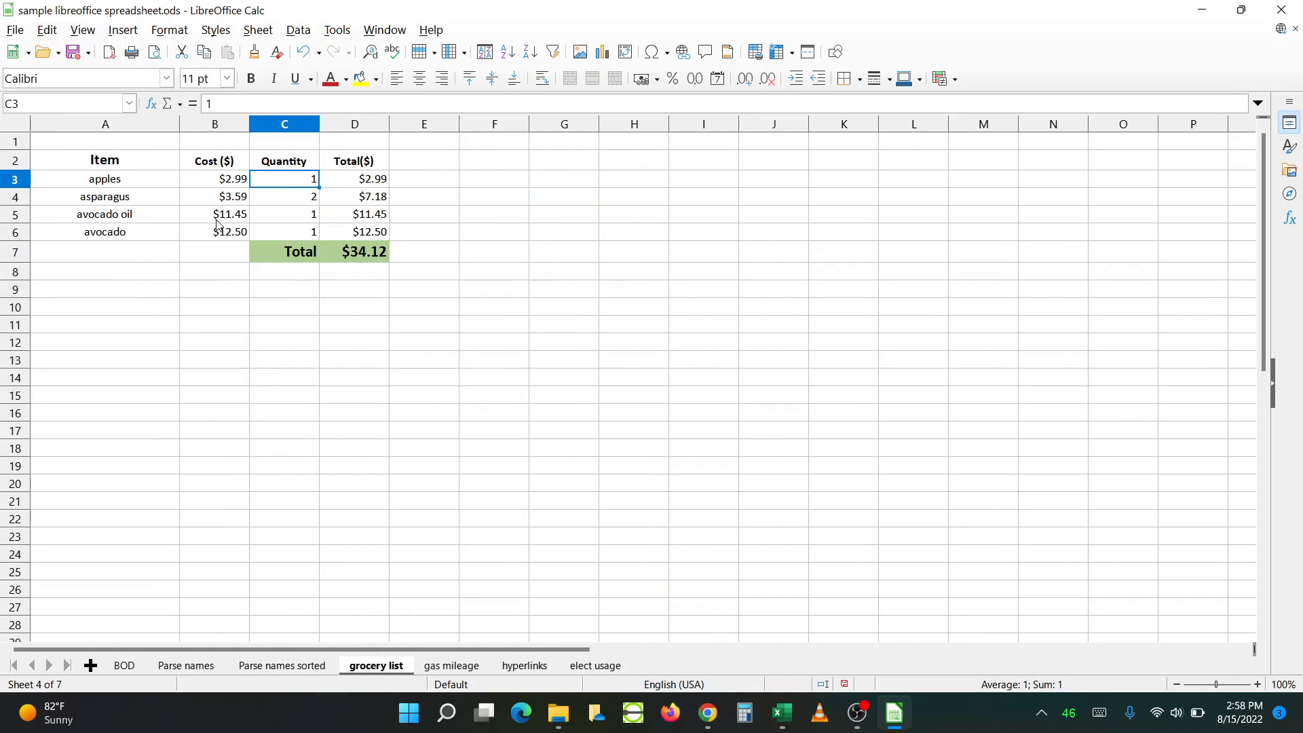
left_click(127, 181)
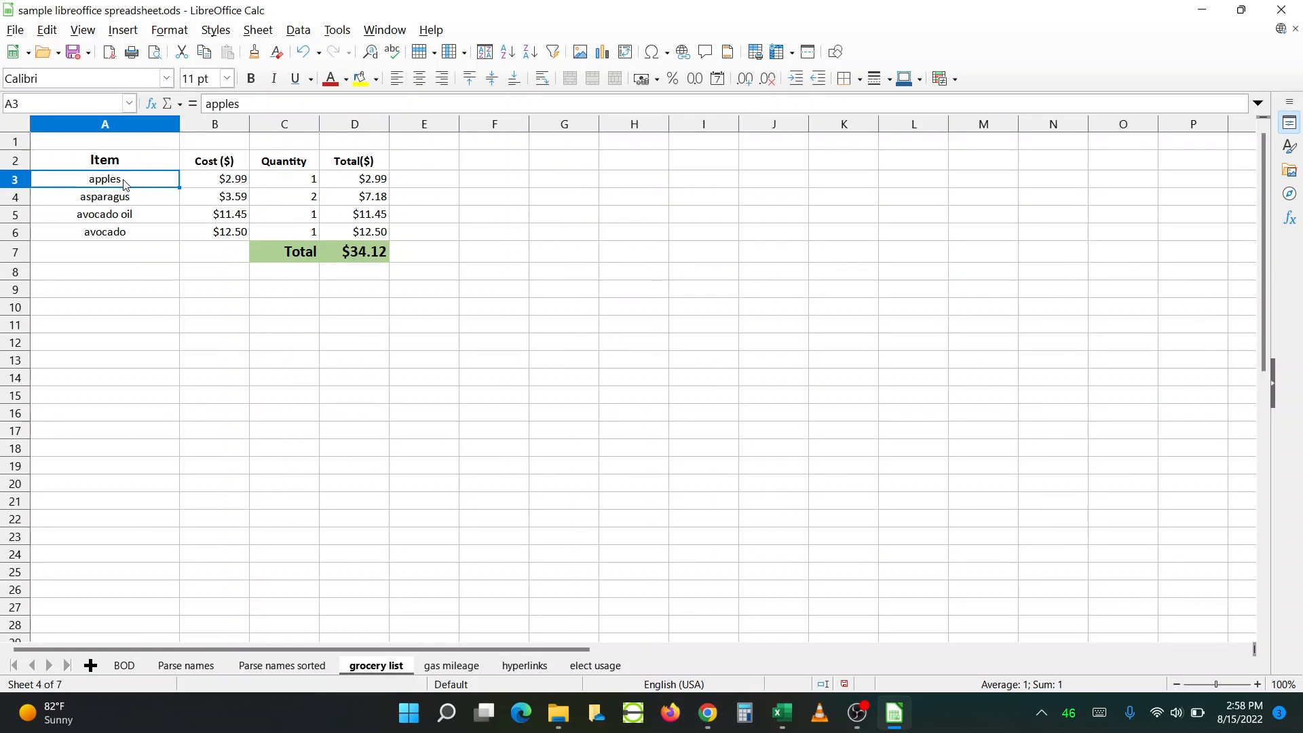
left_click(228, 182)
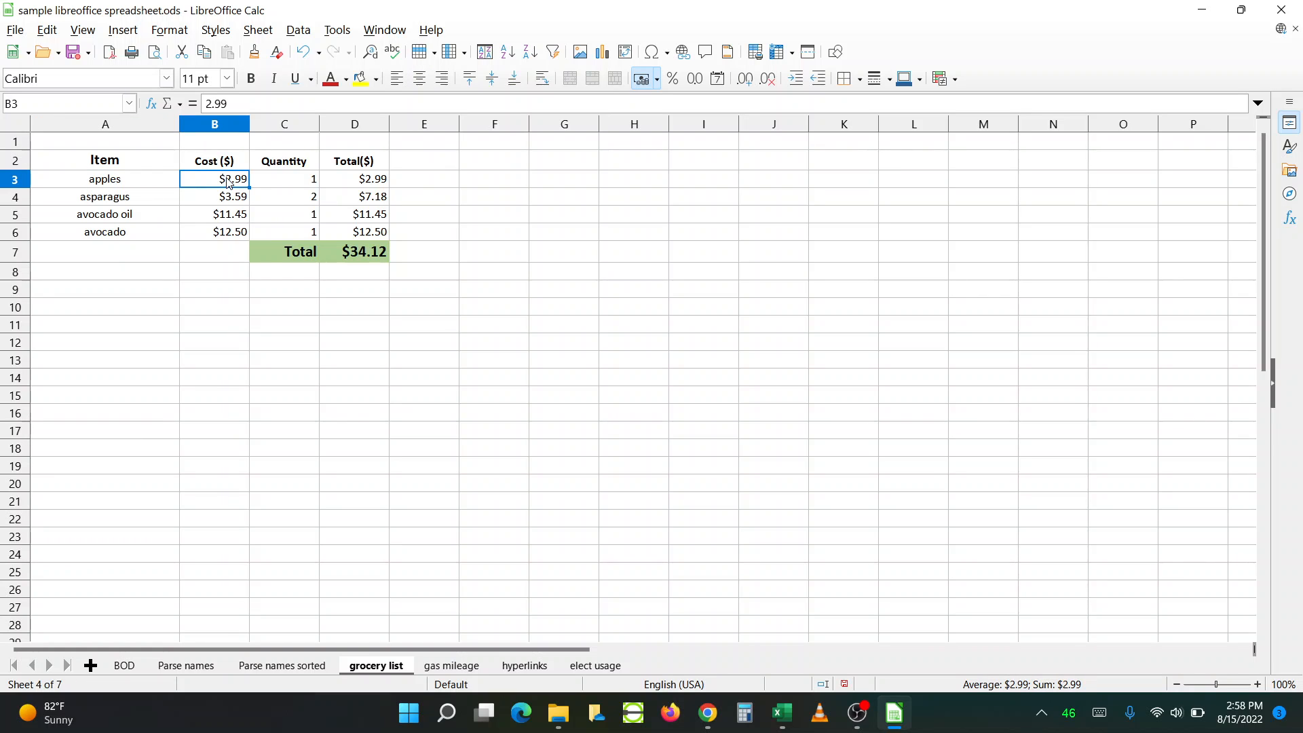
left_click(290, 182)
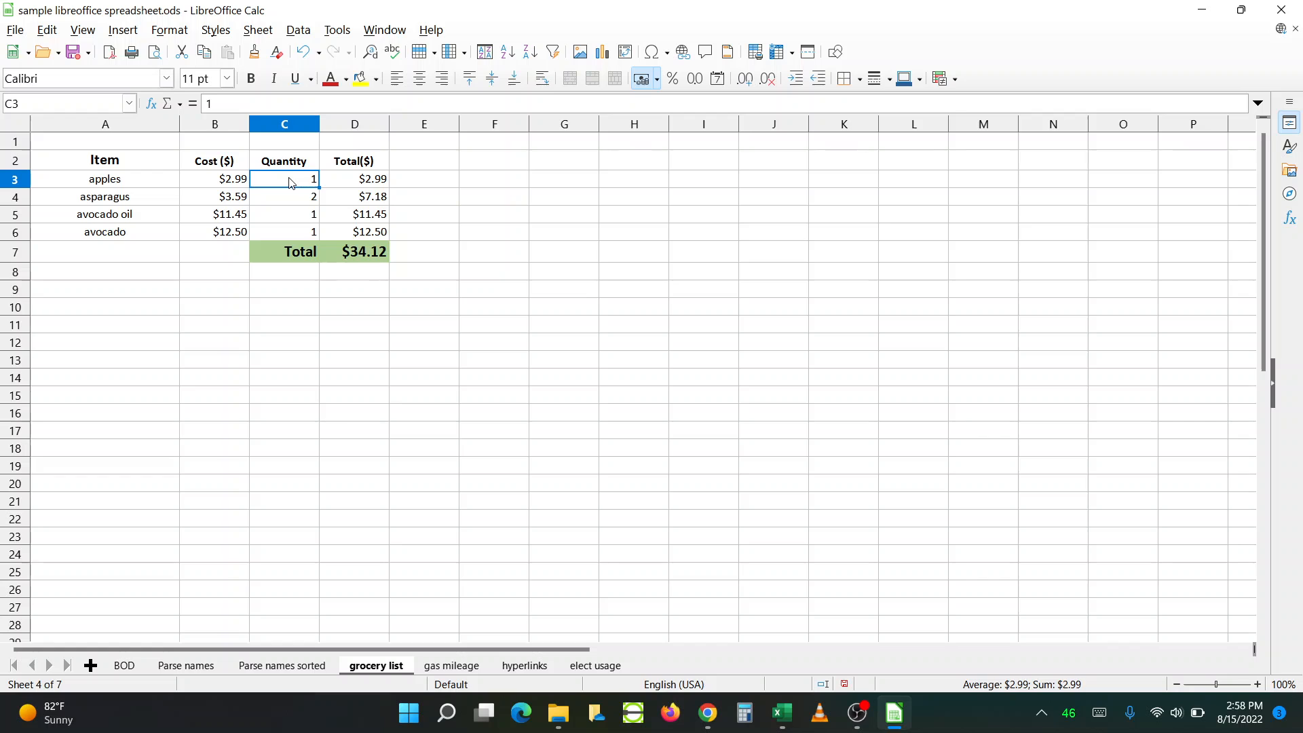
left_click(360, 183)
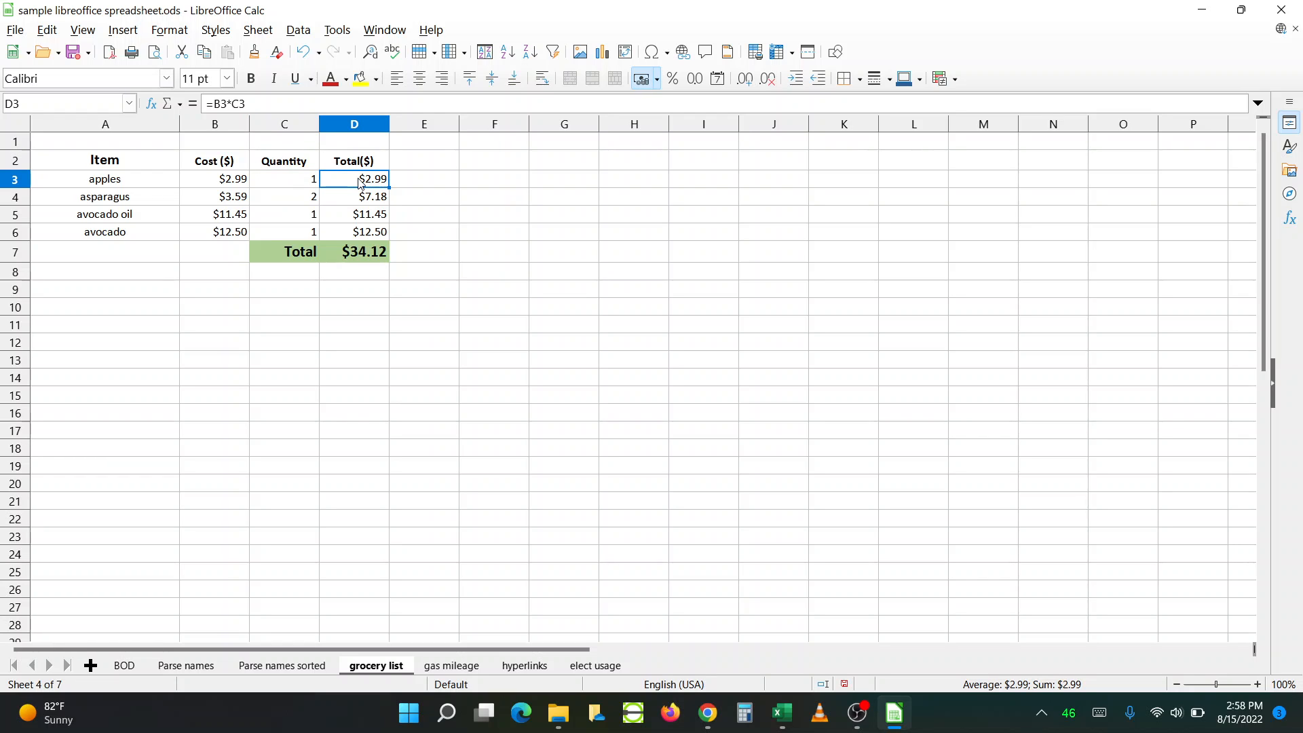
double_click(360, 181)
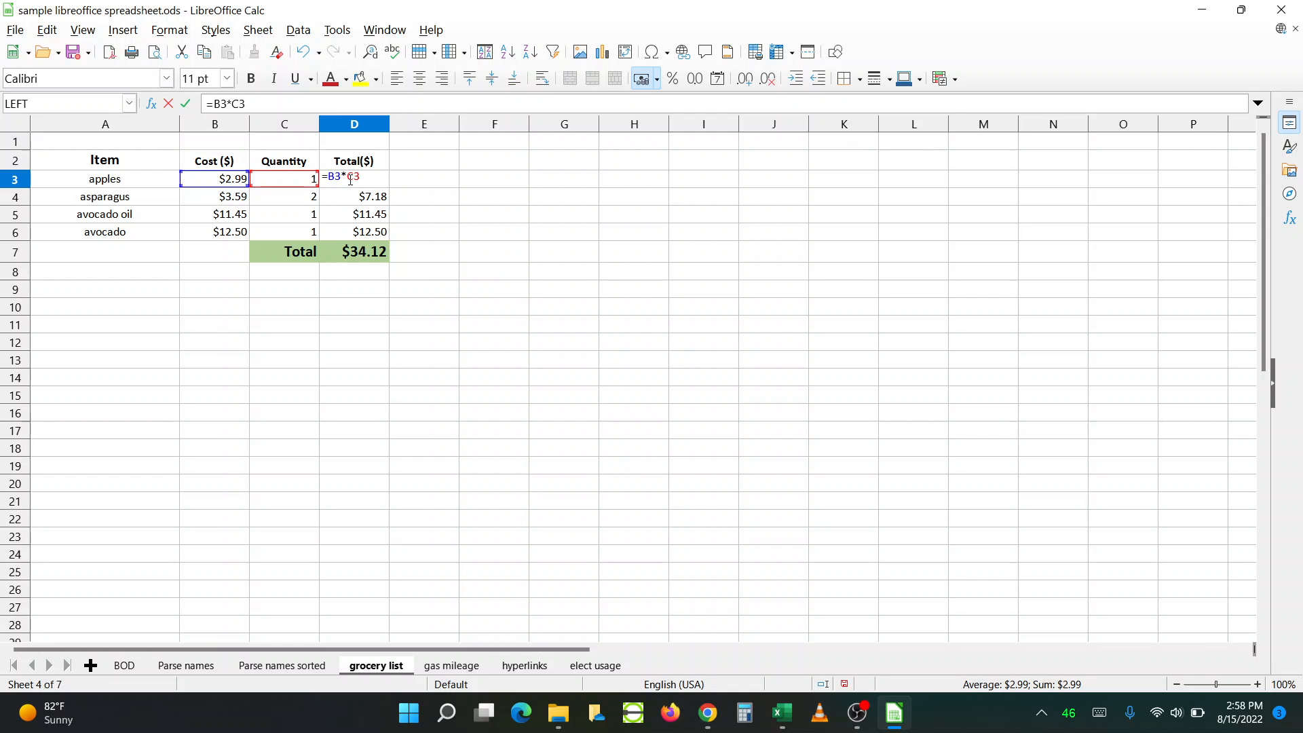
key("Escape")
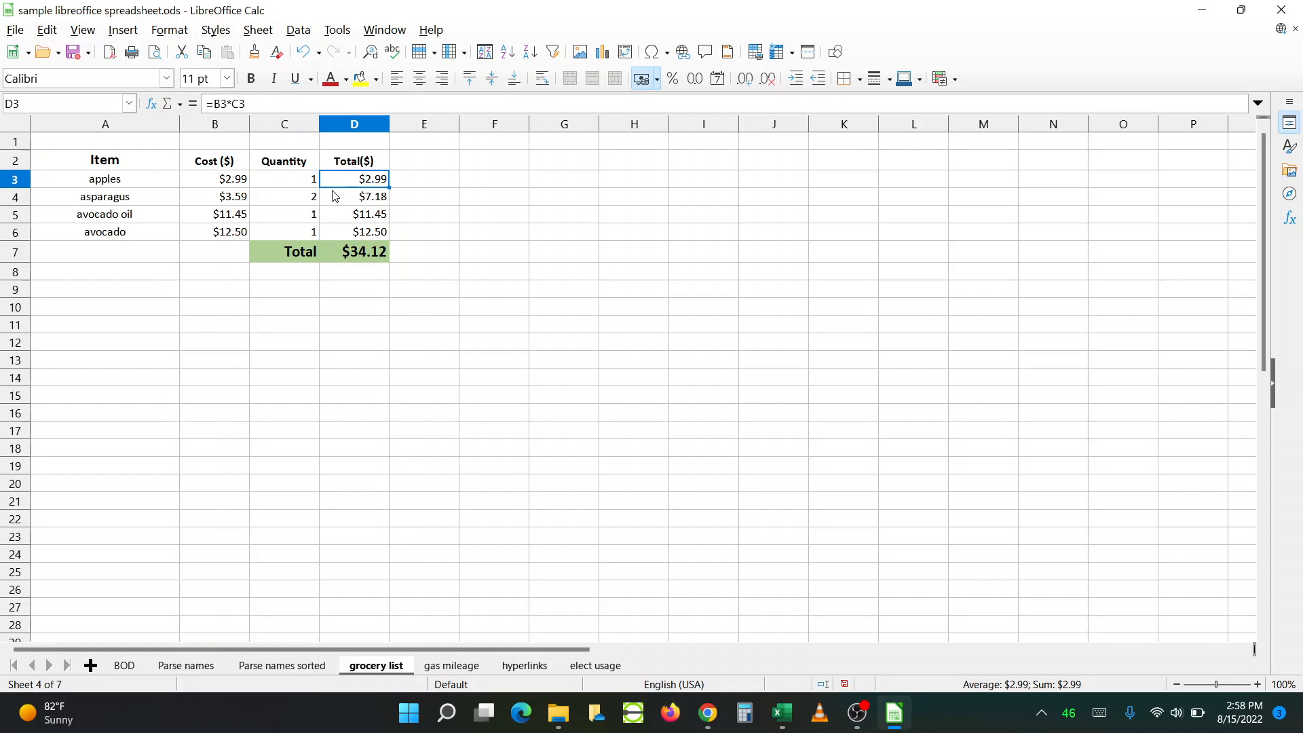
Step: Inspect the grand total formula in D7 and the cell range it sums
left_click(367, 252)
key("F2")
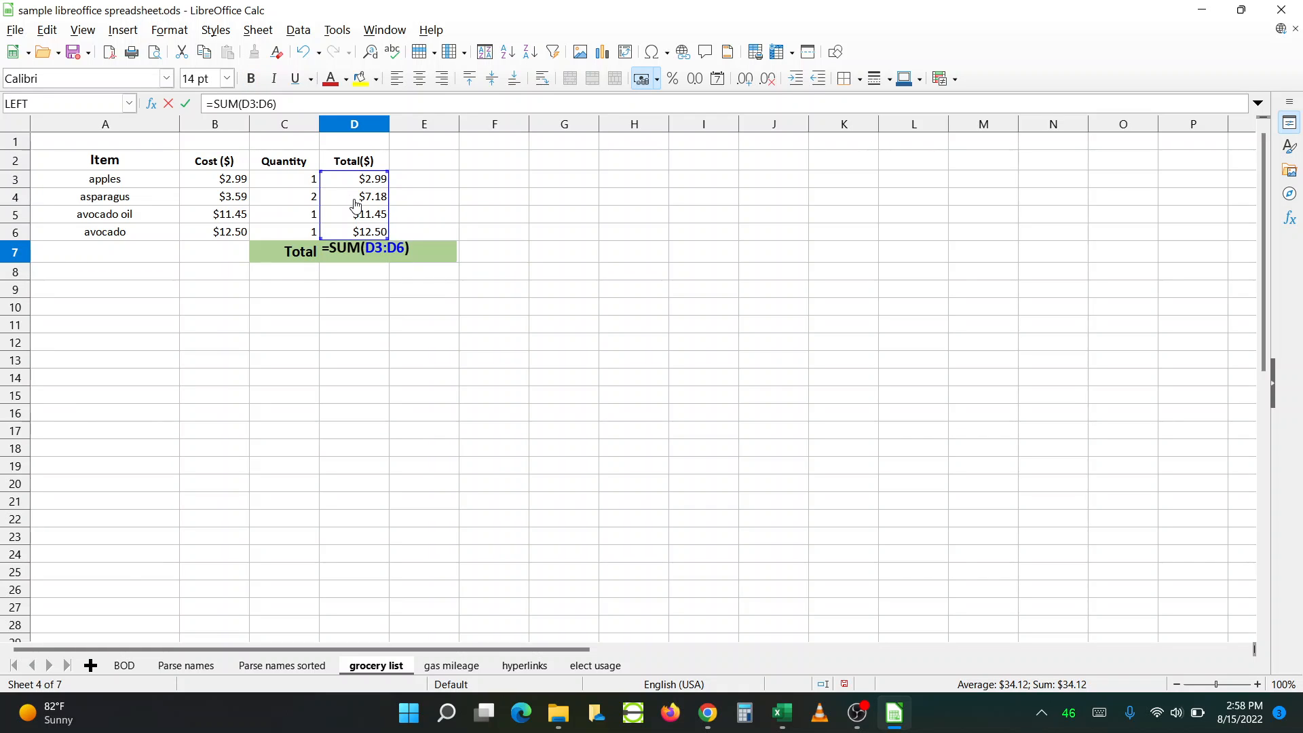
key("Escape")
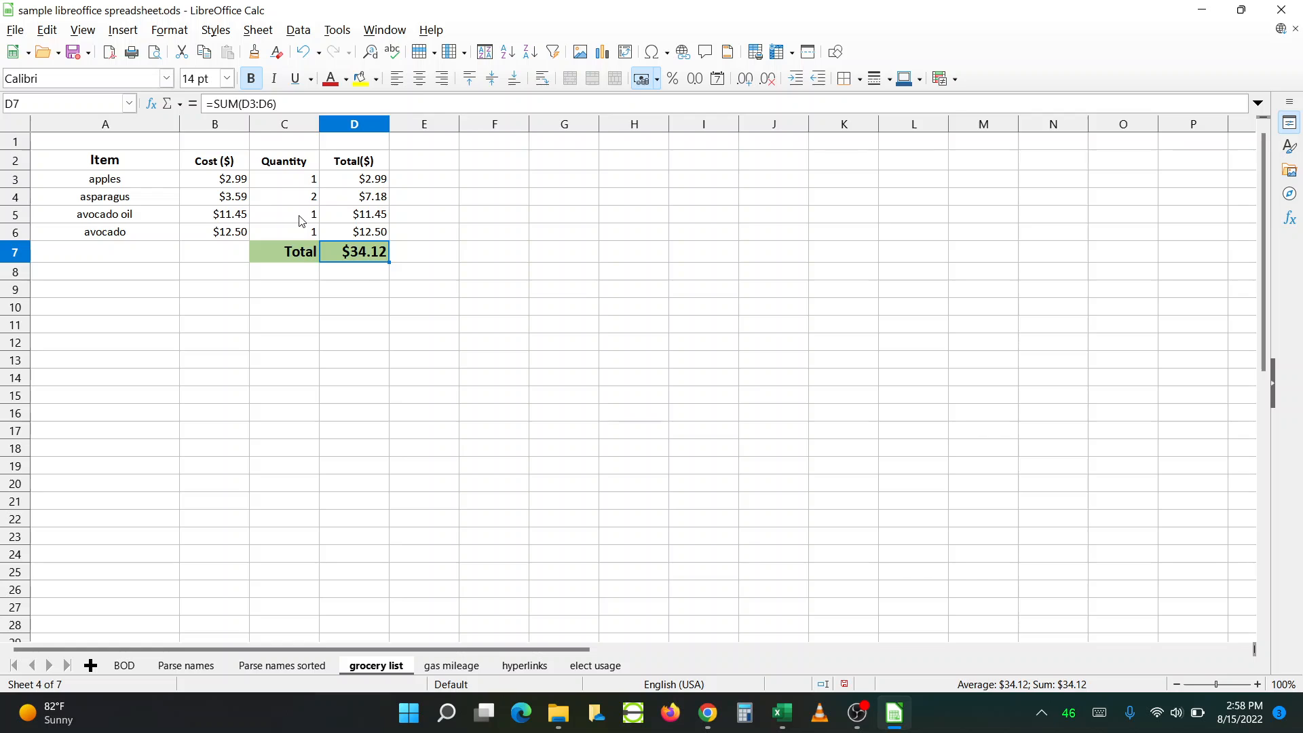
Step: Set the avocado oil quantity to 2 and the apples quantity to 4
left_click(302, 222)
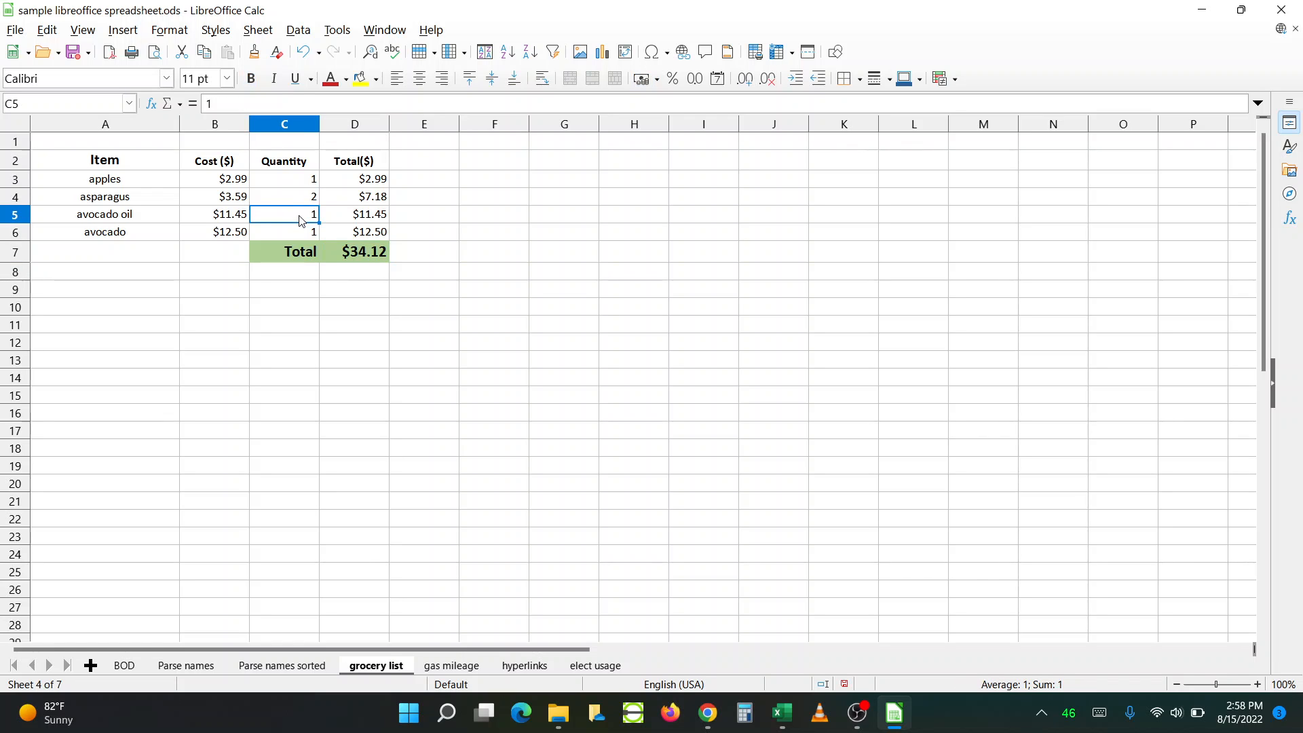
type("2")
key("Return")
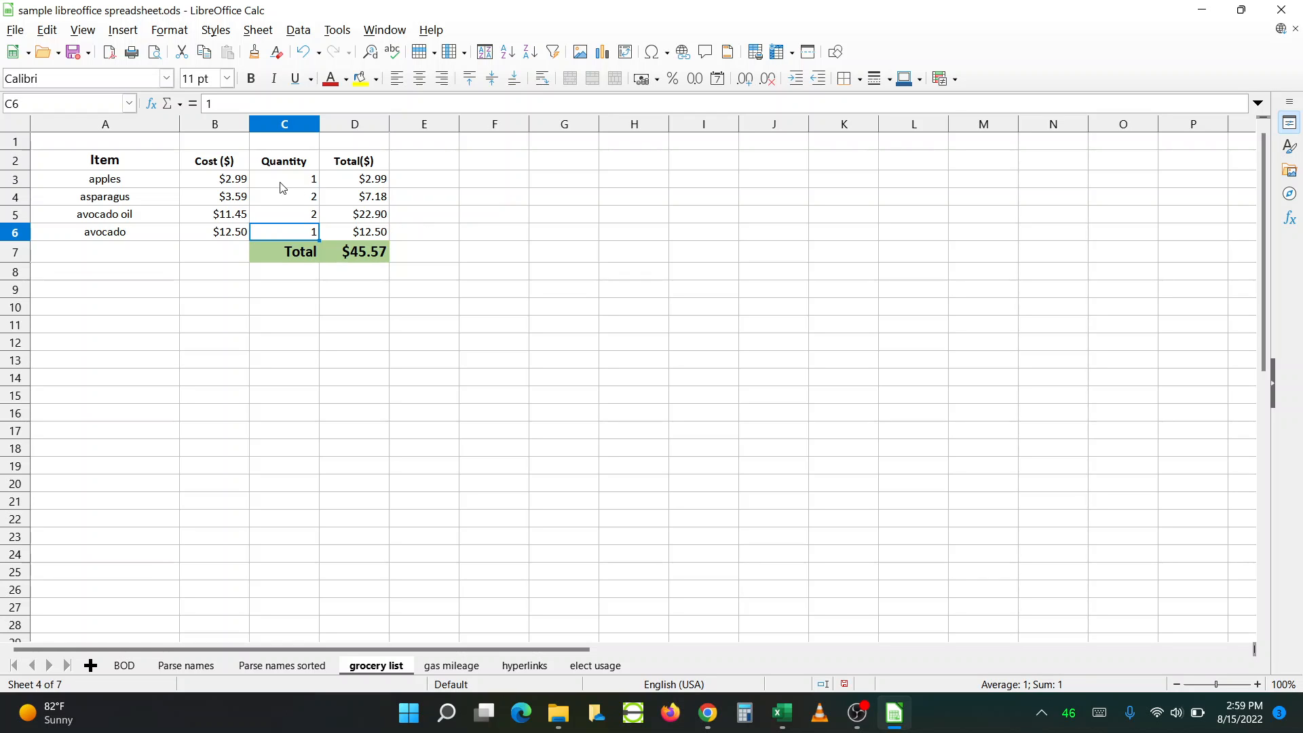
left_click(284, 188)
type("4")
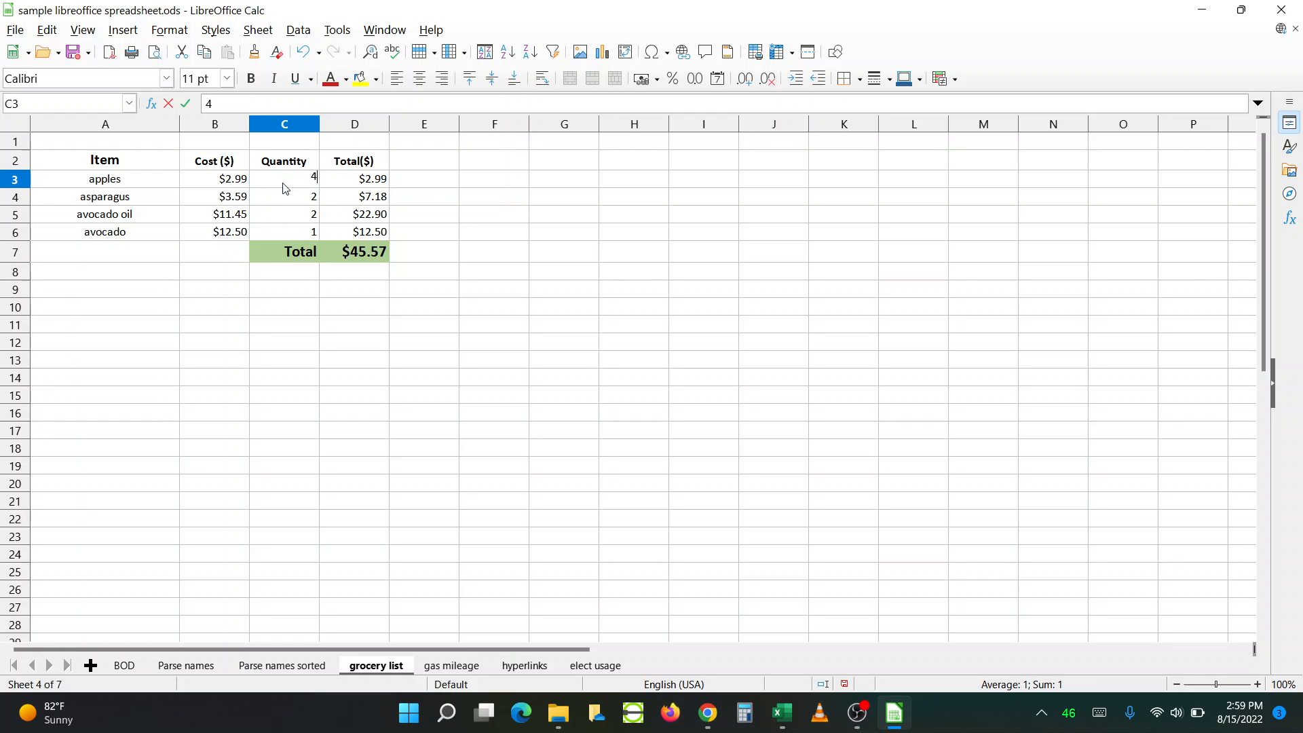
key("Return")
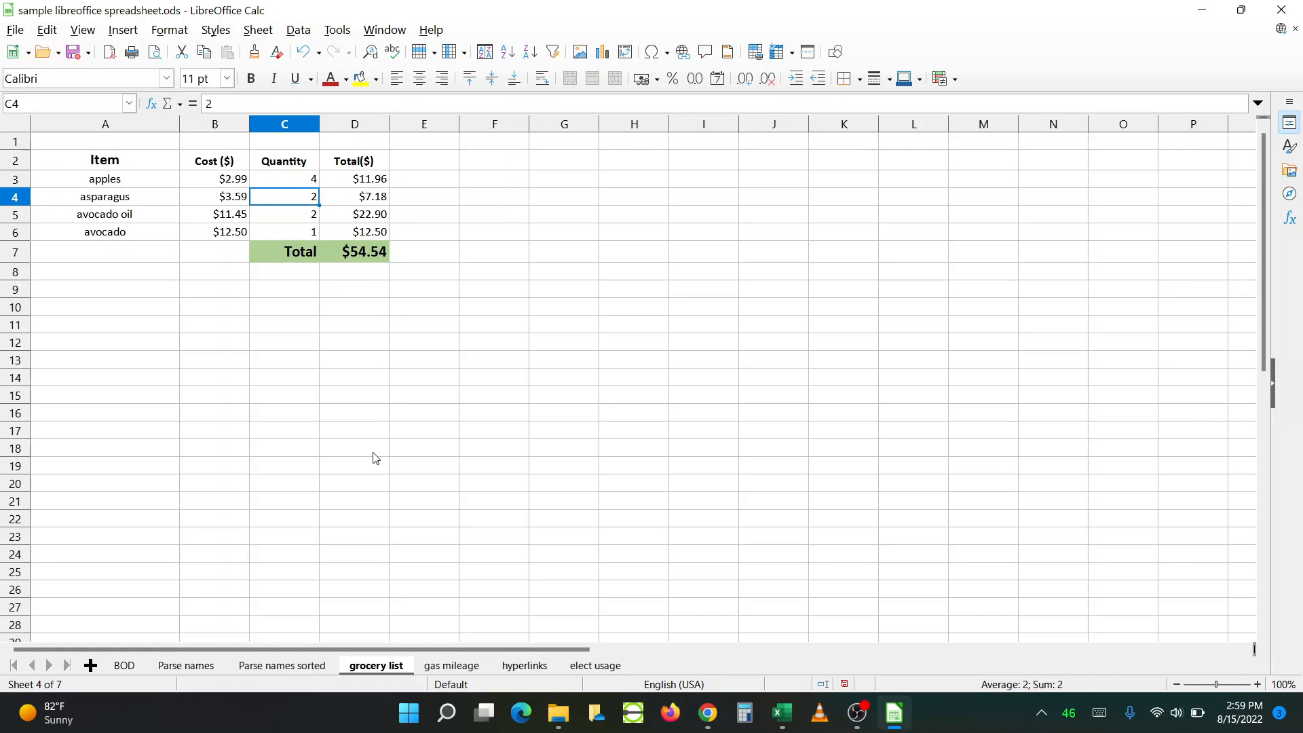
Step: On the gas mileage sheet, examine the first entry's date and mileage, and inspect the mpg formula in B4 with its referenced cells
left_click(450, 668)
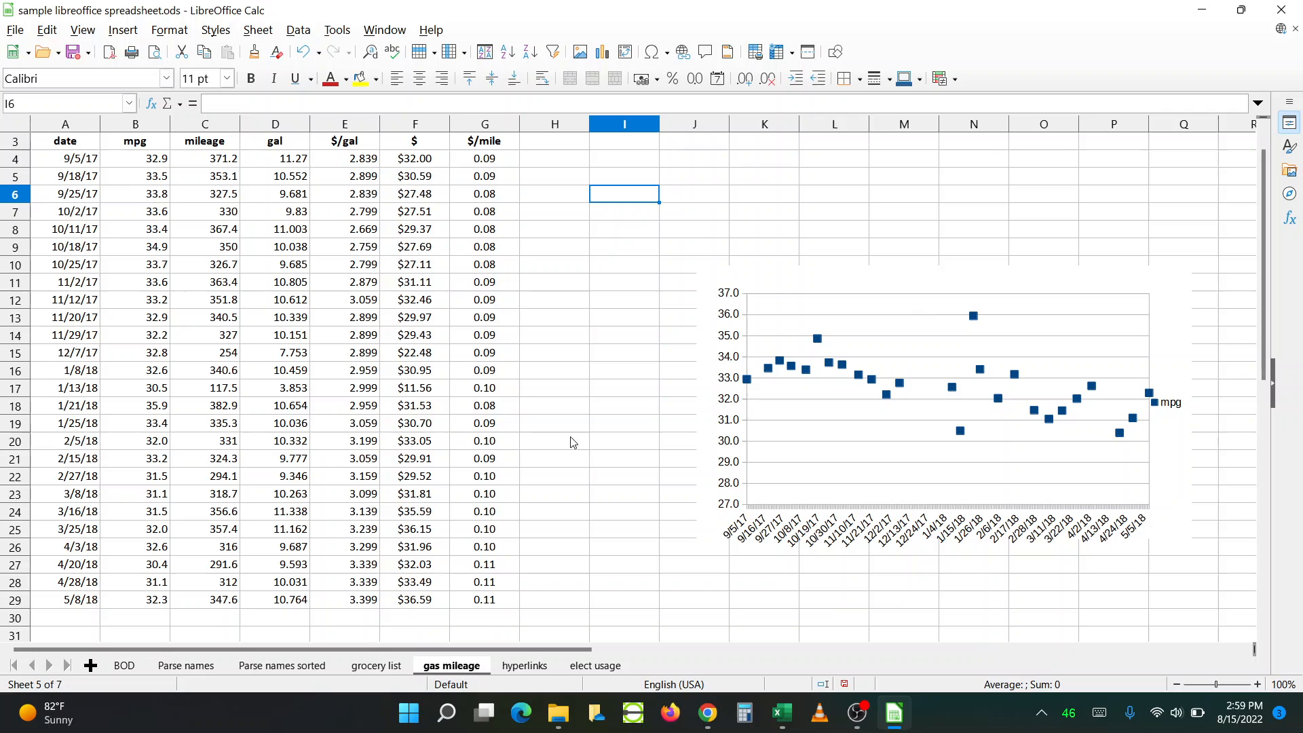
left_click(79, 166)
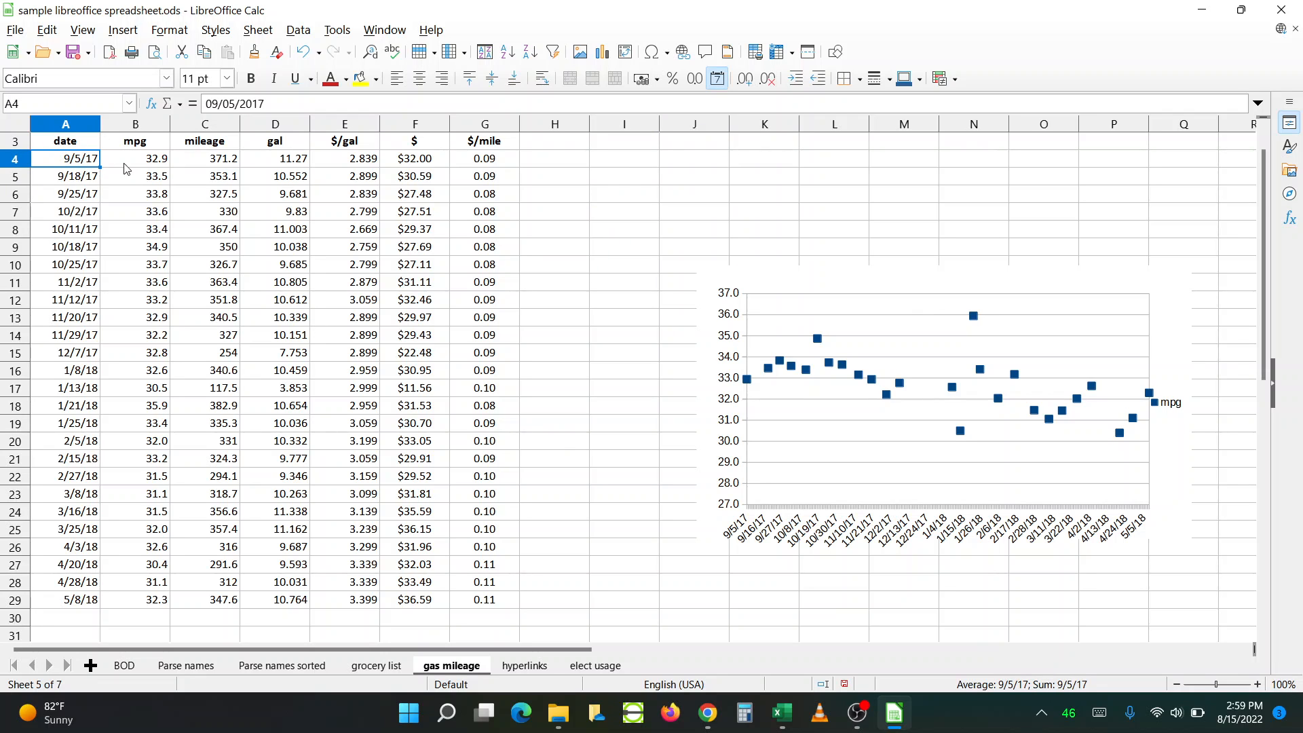
left_click(145, 164)
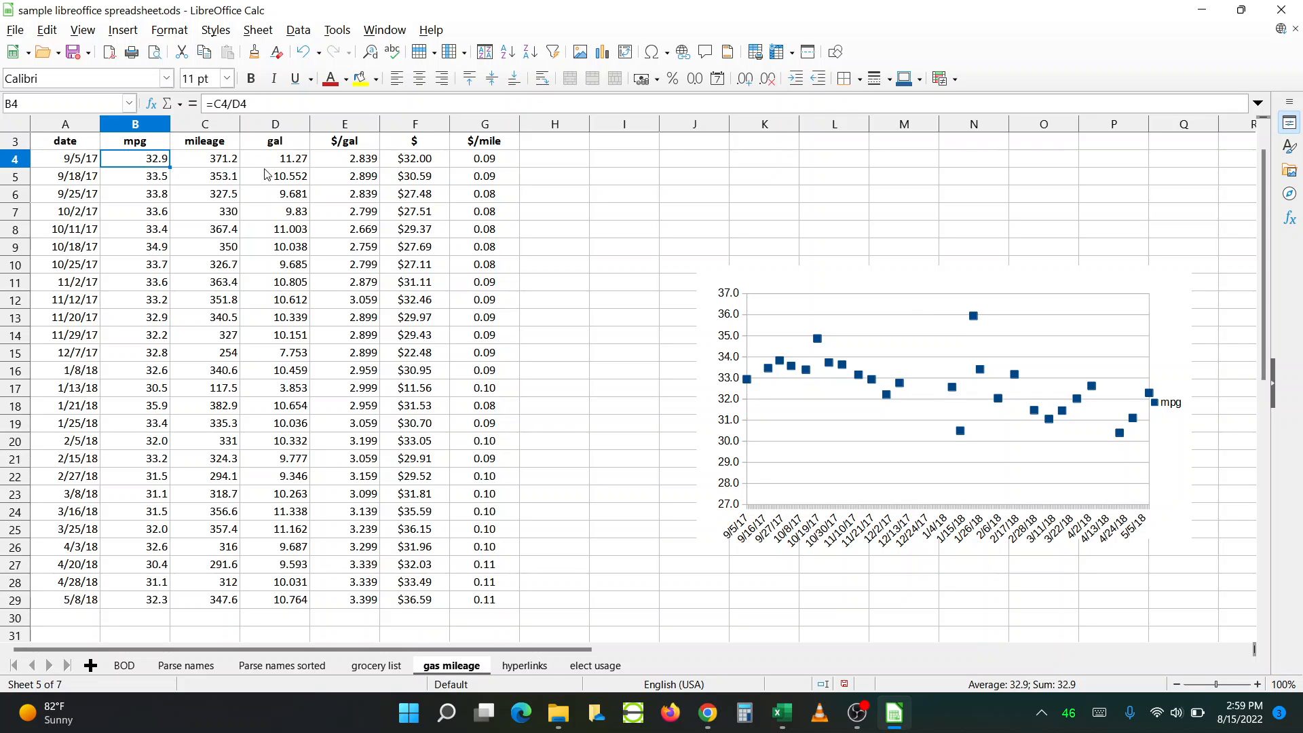
left_click(208, 165)
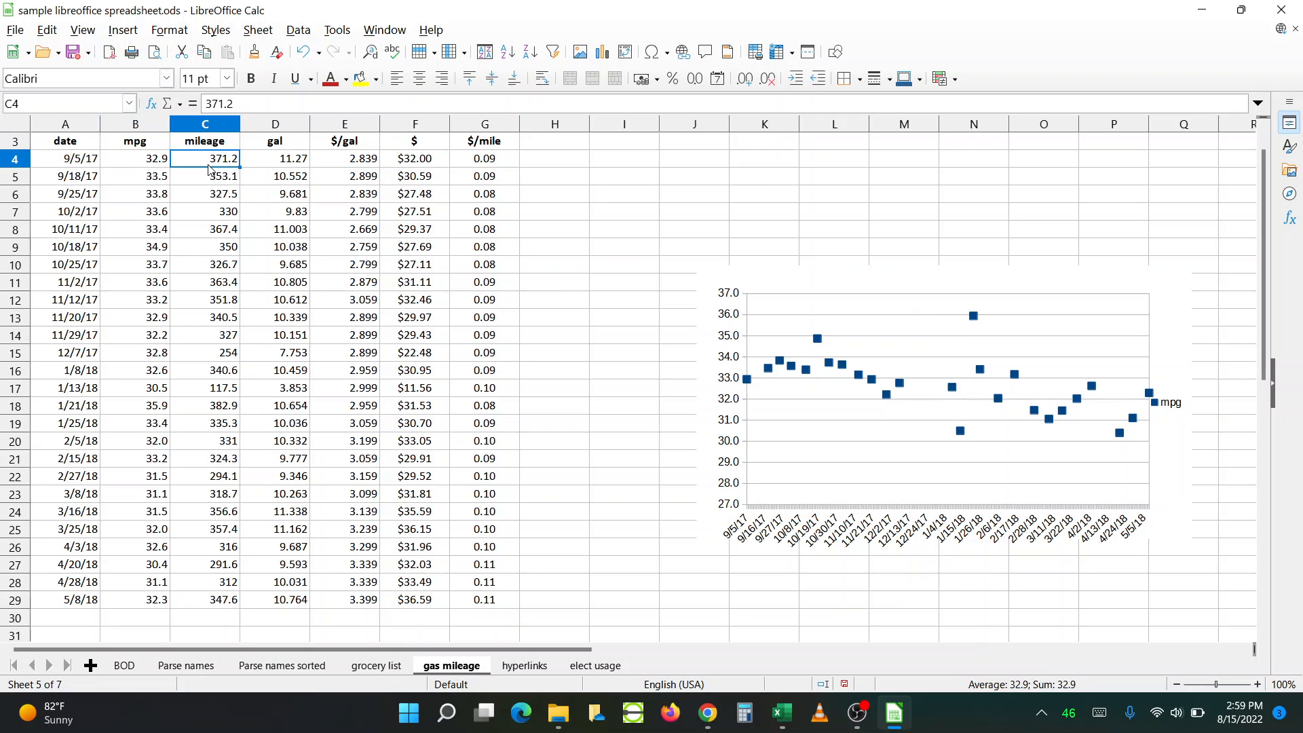
left_click(155, 166)
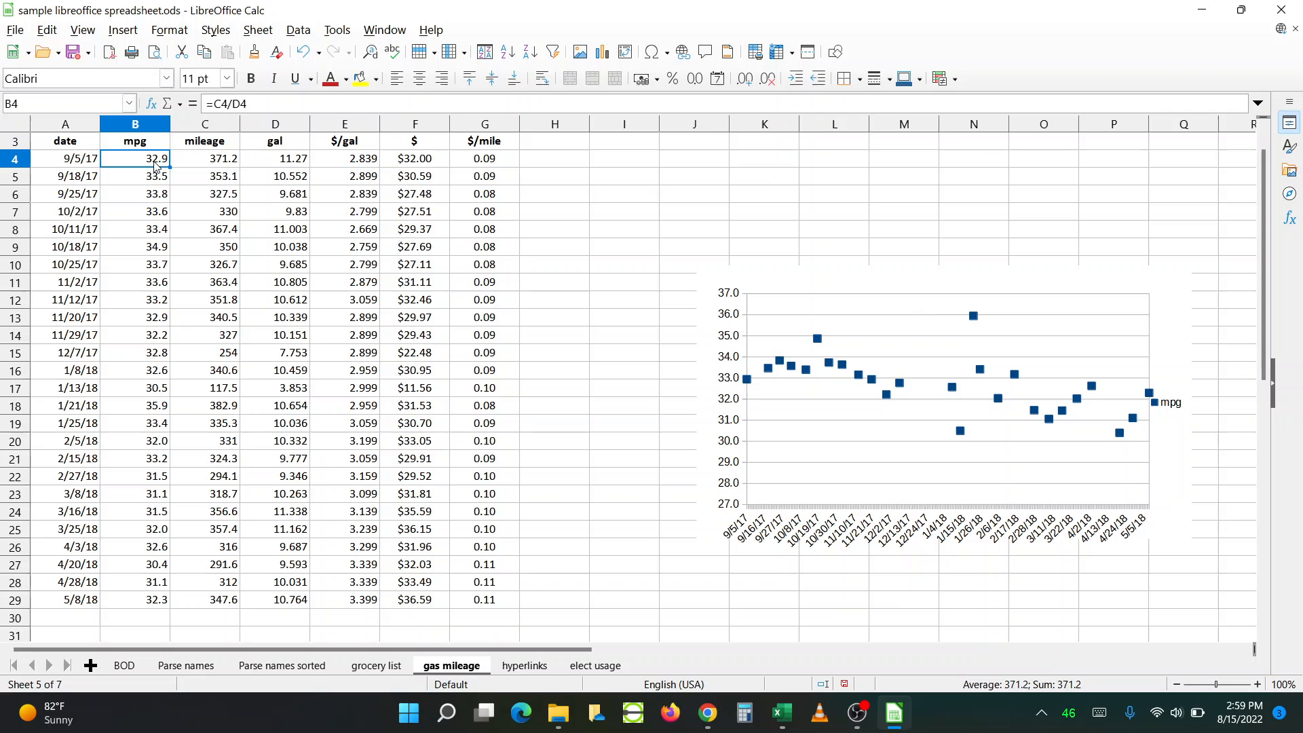
double_click(155, 163)
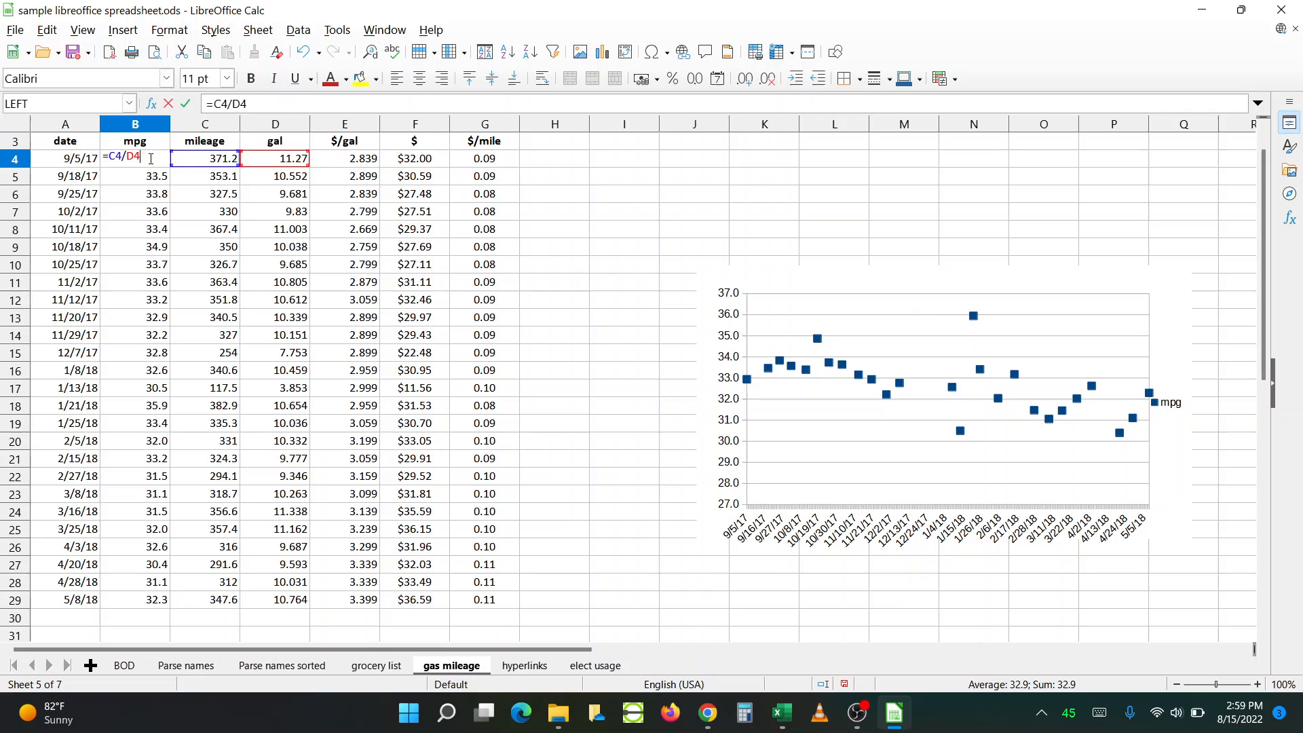
key("Escape")
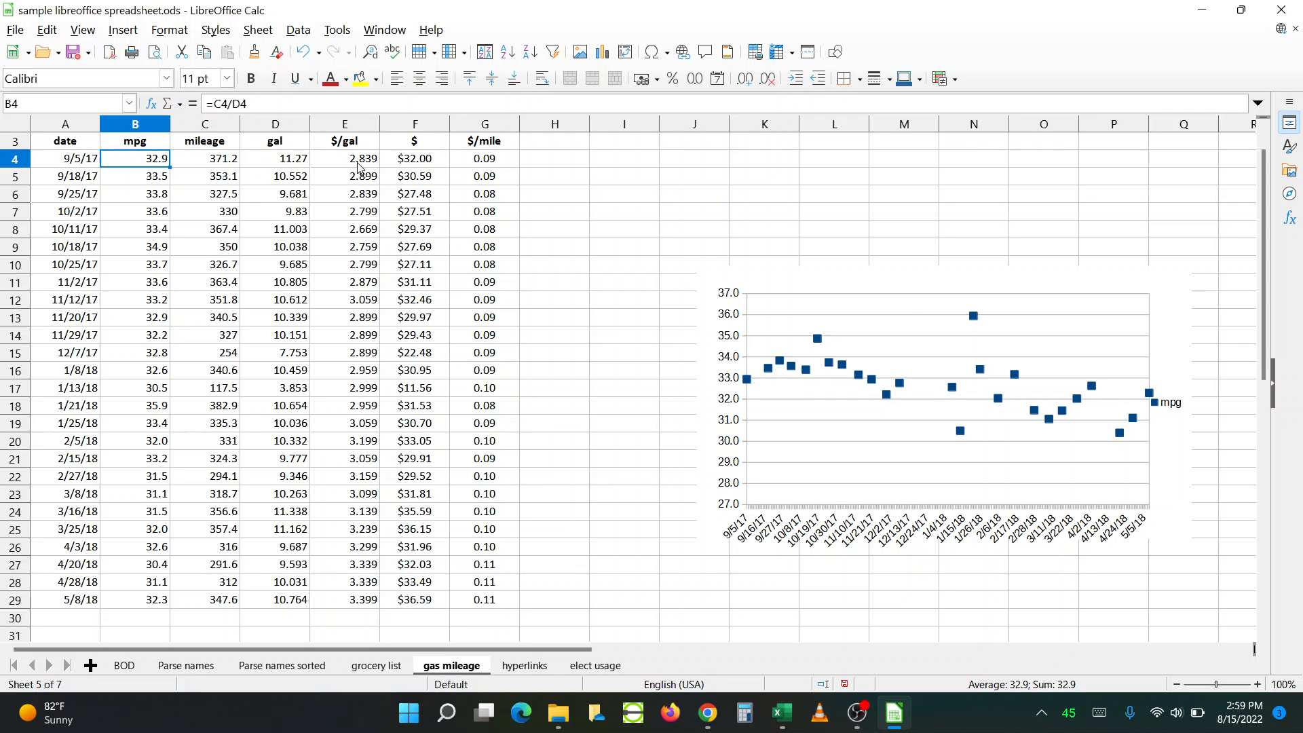
Step: Examine the first entry's price per gallon, its total cost formula in F4, and the $/mile column heading
left_click(359, 163)
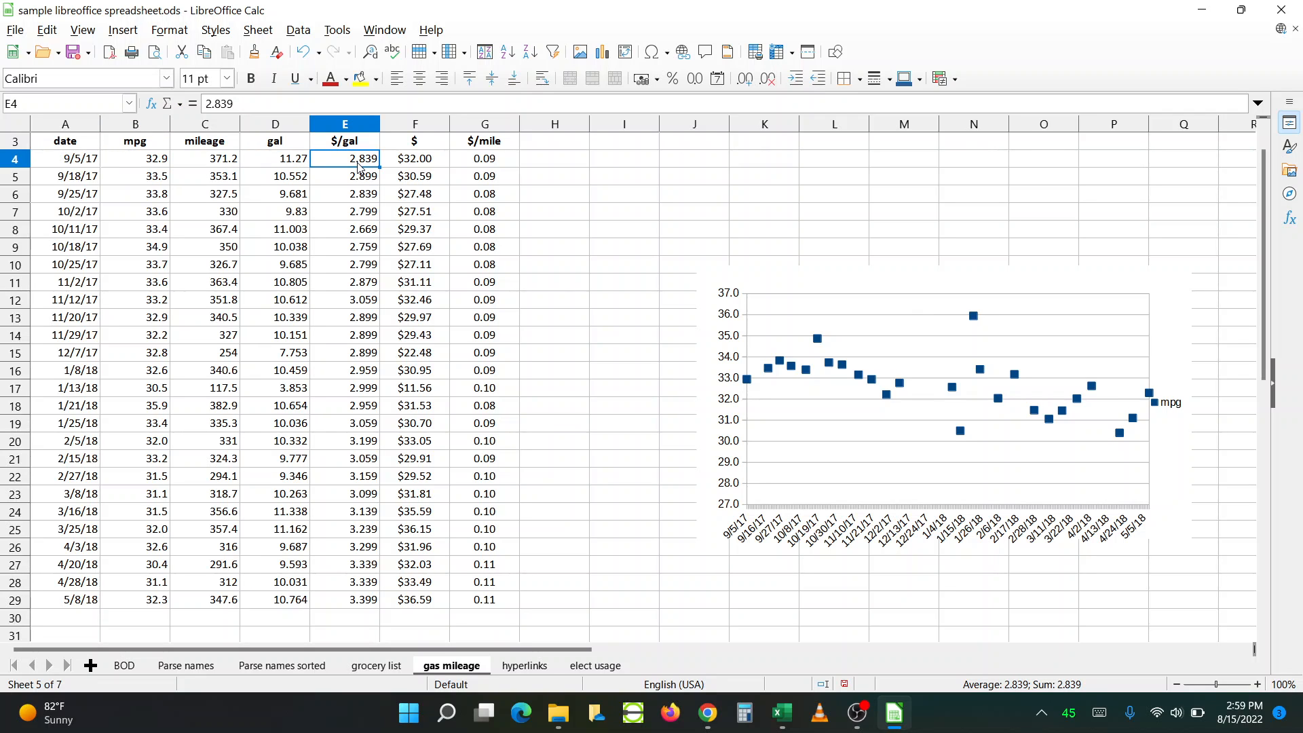
left_click(421, 161)
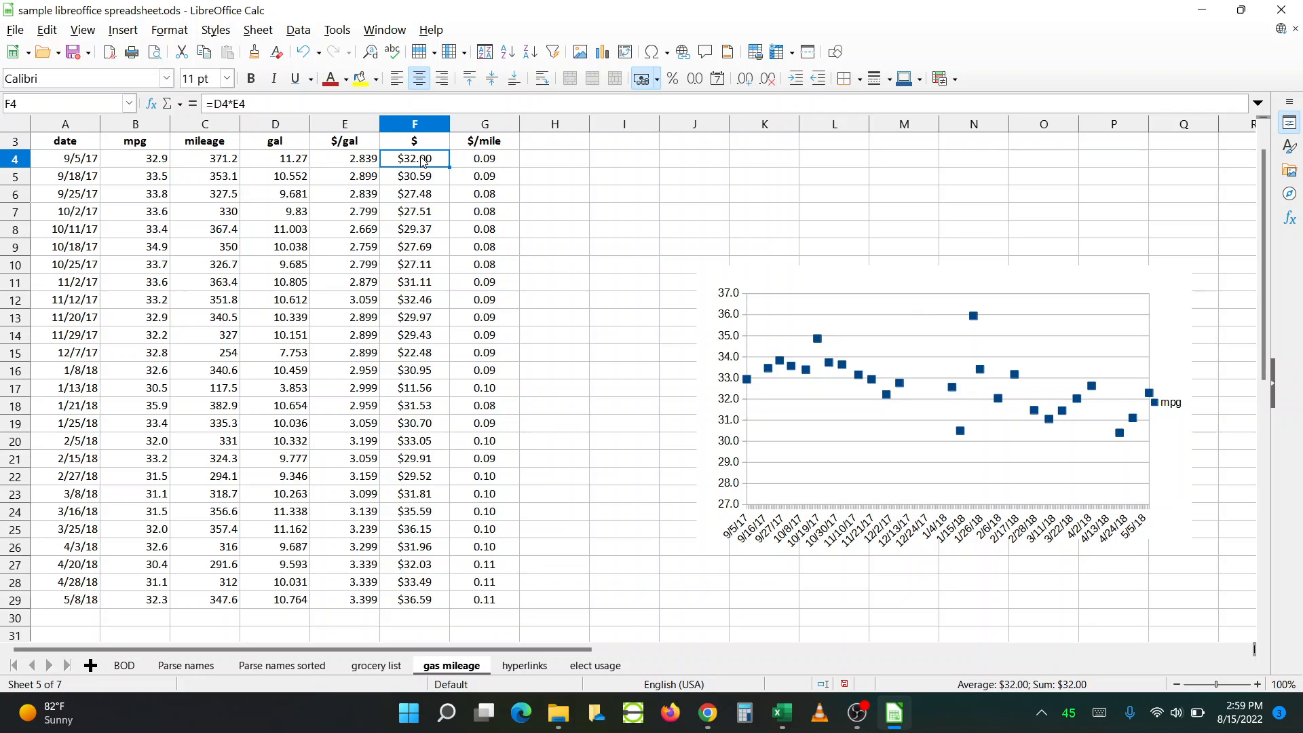
left_click(501, 145)
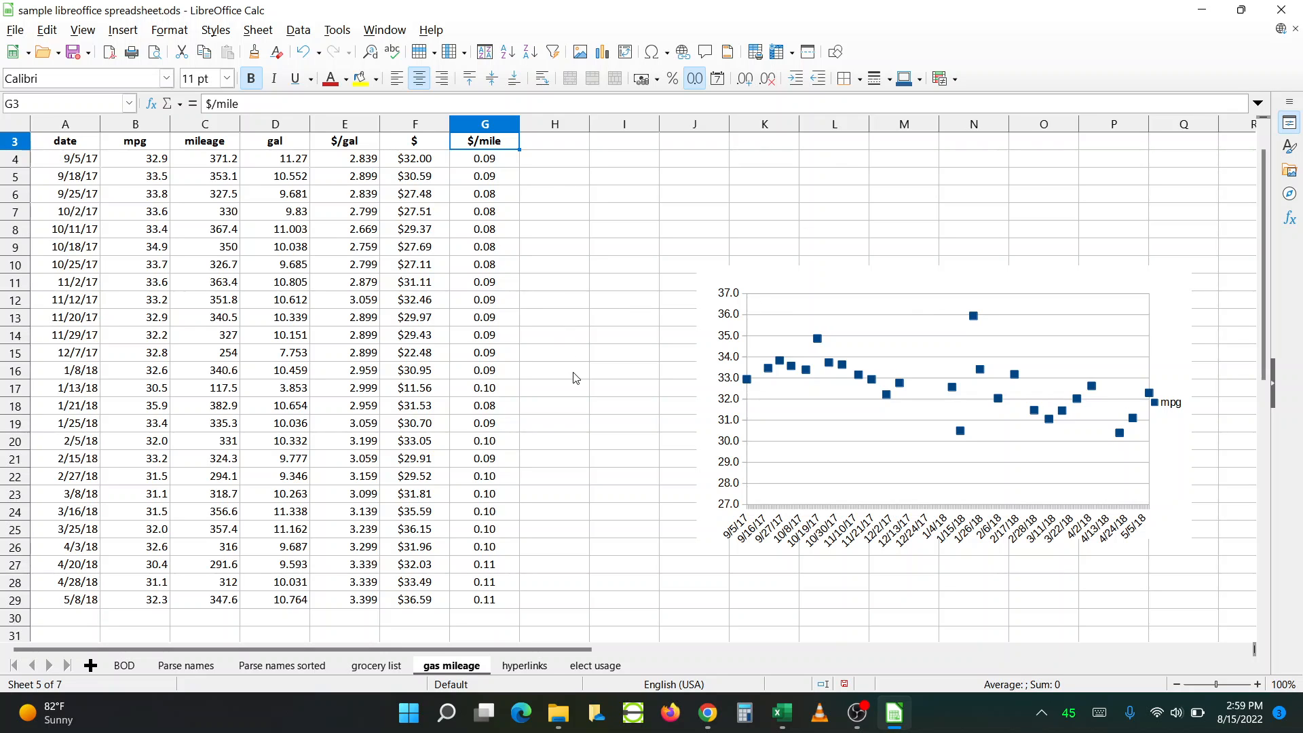
Step: Inspect the mpg chart and the date and mpg source ranges it plots, leaving chart editing when done
left_click(974, 316)
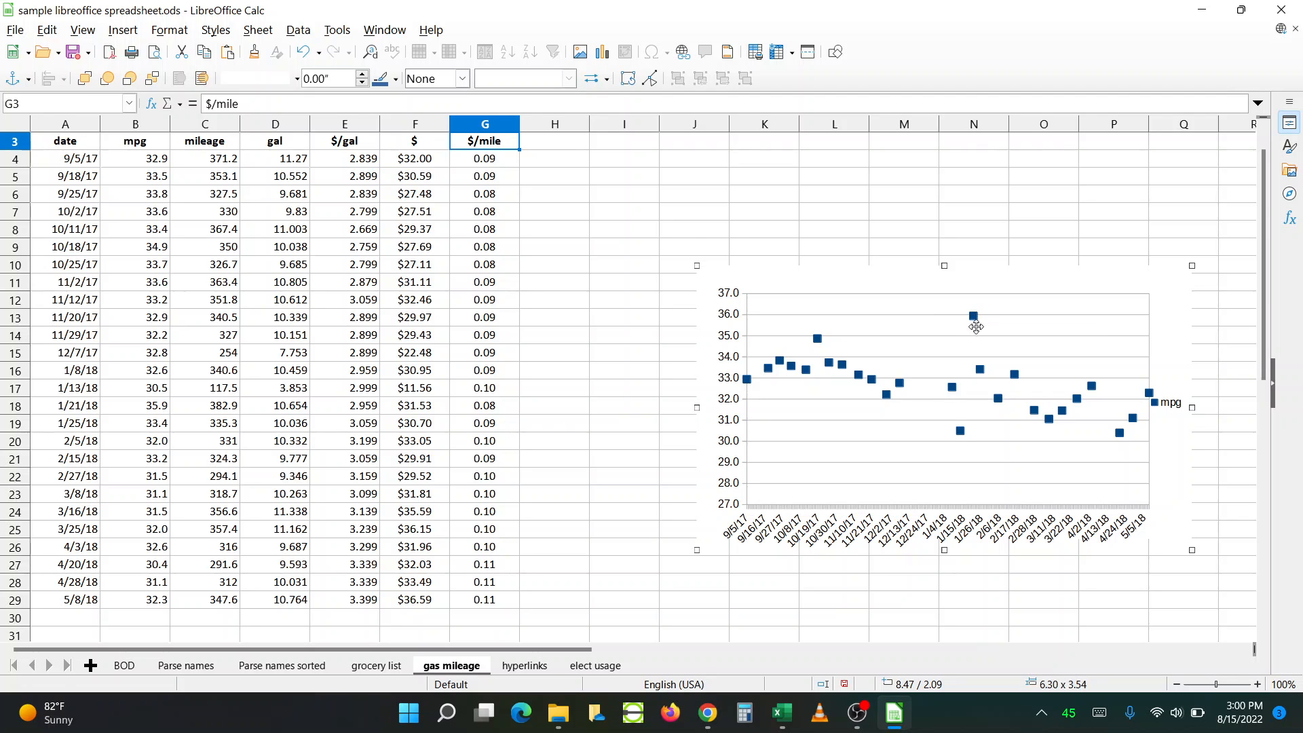
double_click(975, 325)
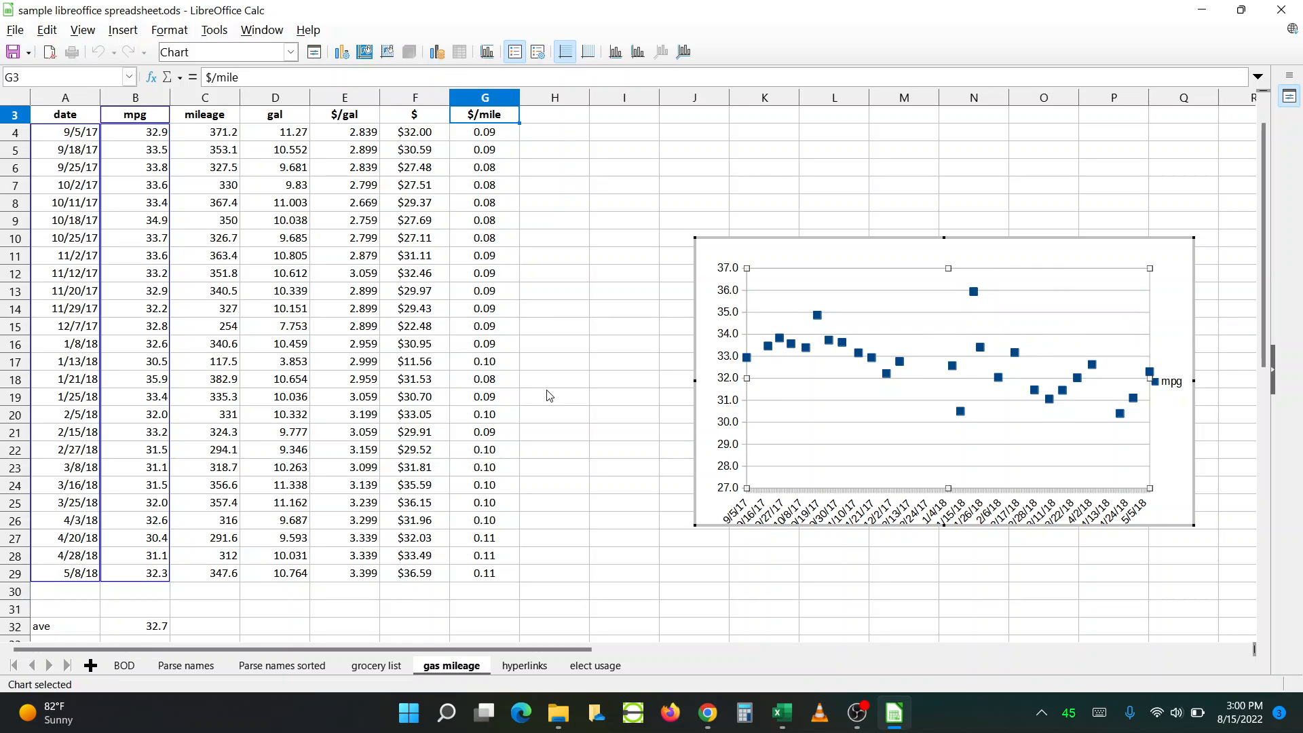
left_click(565, 494)
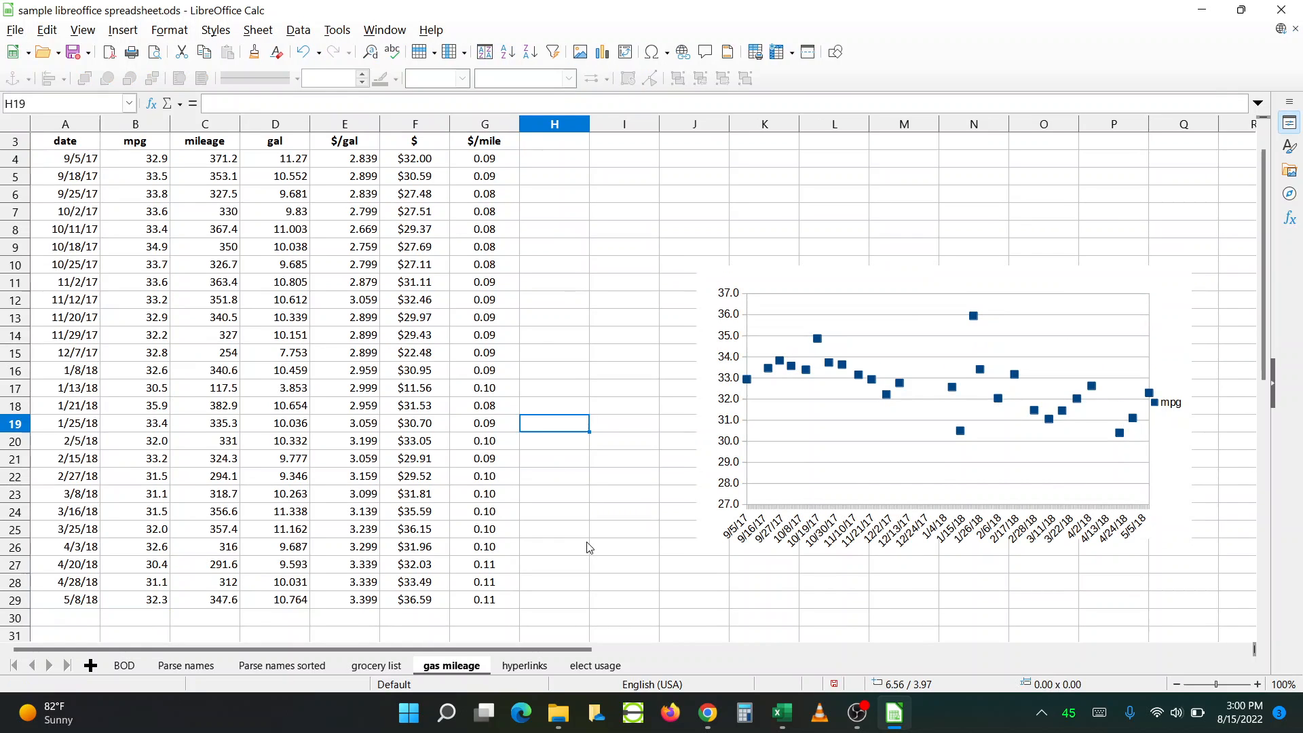
Step: On the hyperlinks sheet, open the November 16, 2021 public library recording link, pause the video, and return to LibreOffice Calc
left_click(525, 666)
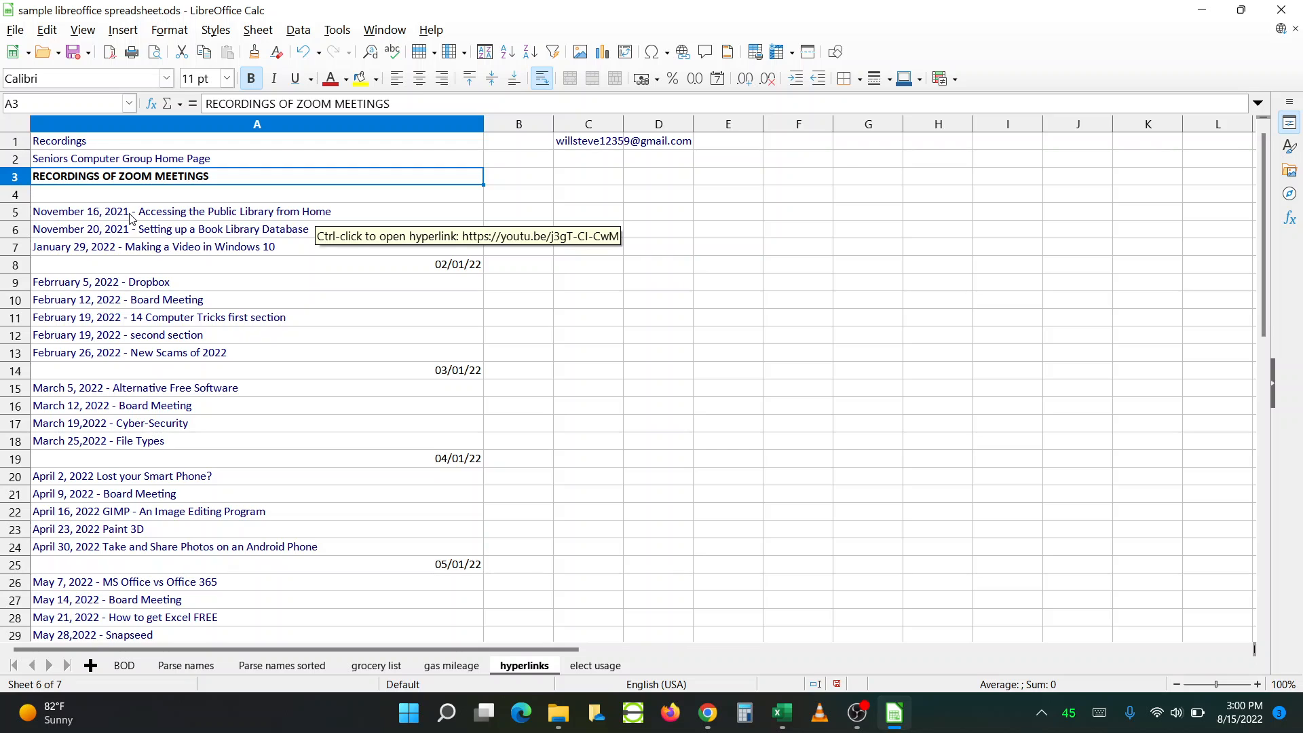
double_click(93, 216)
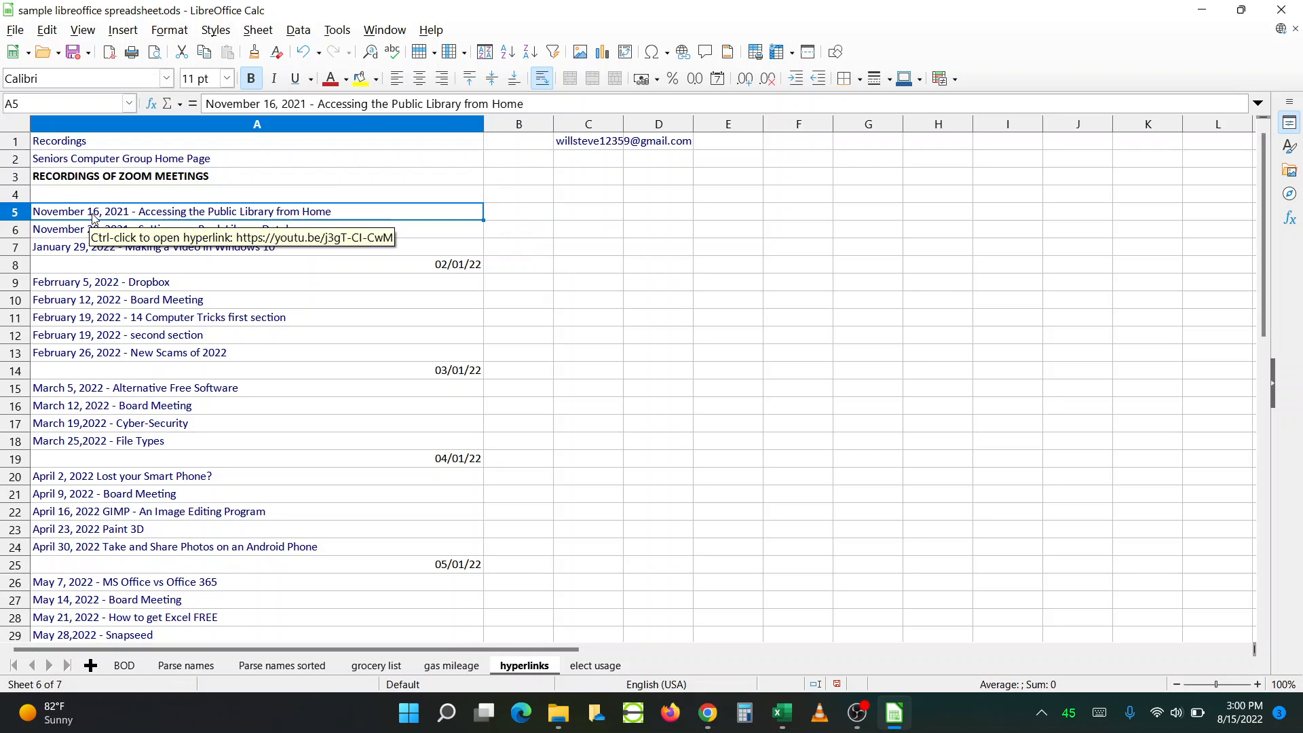
left_click(157, 214, "ctrl")
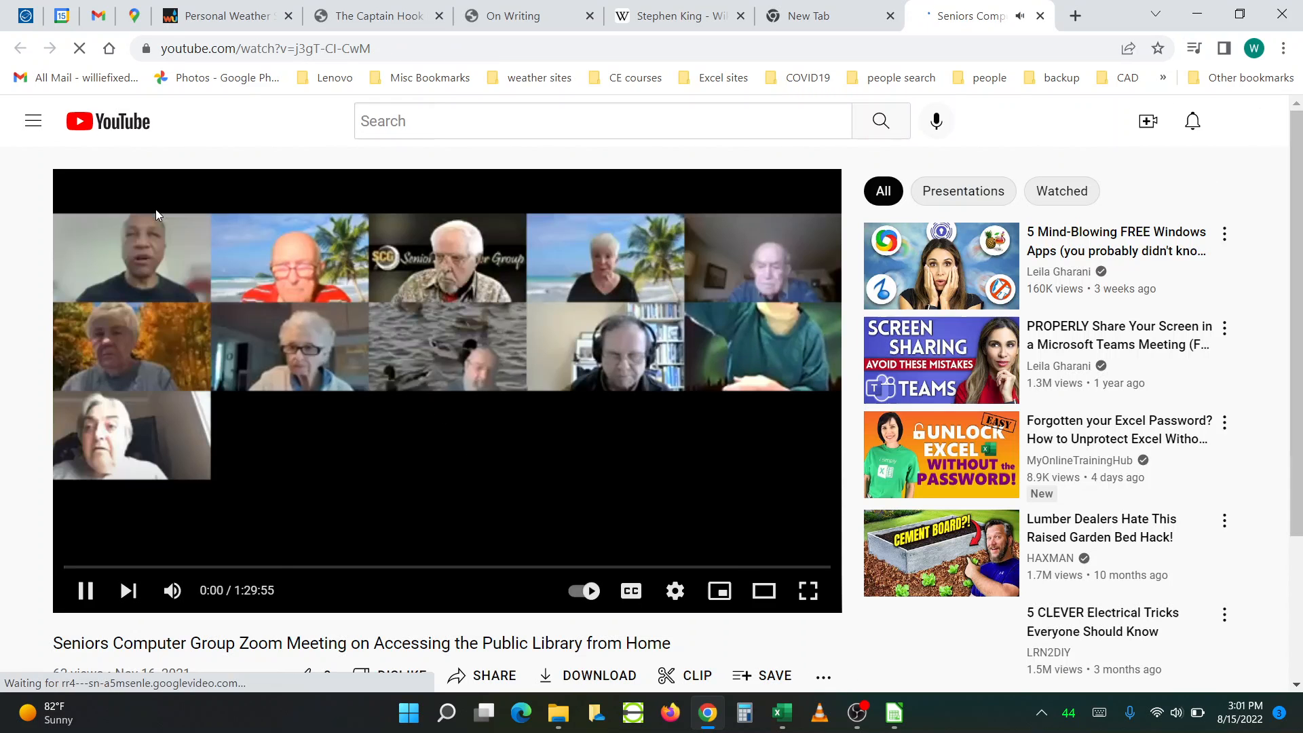
left_click(85, 598)
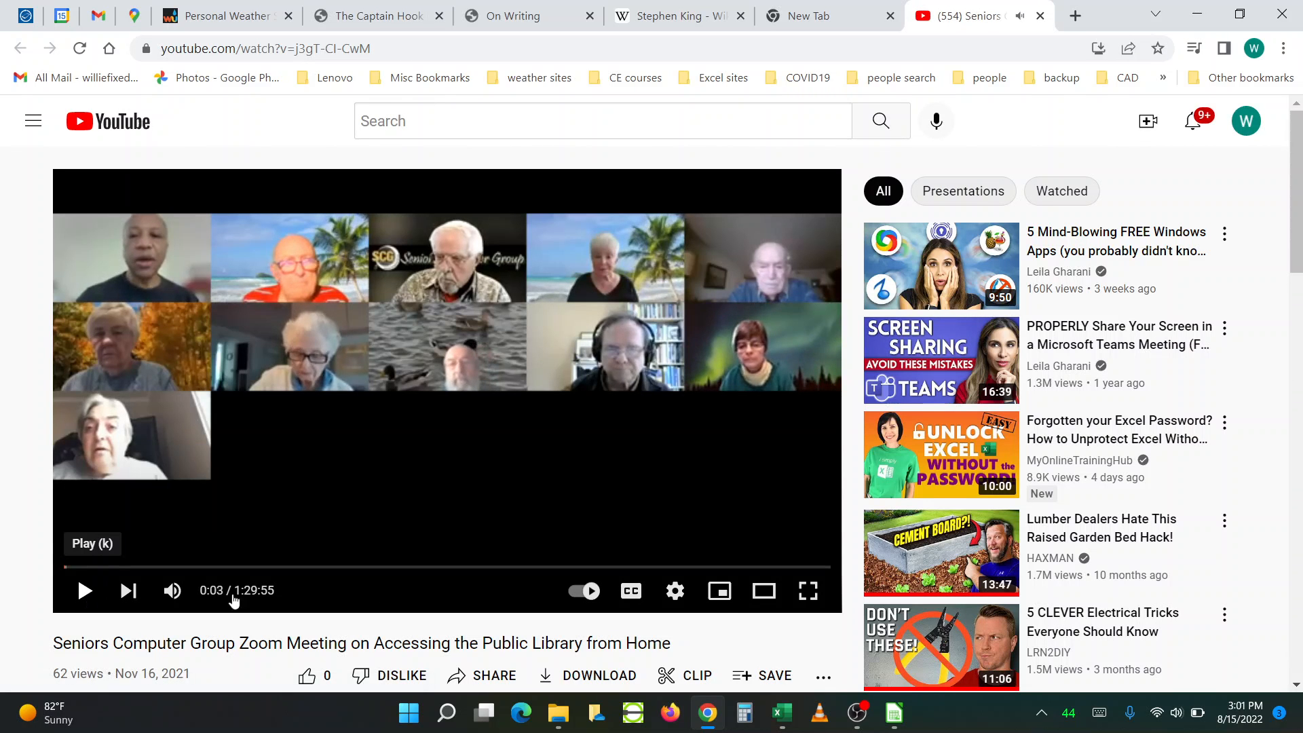
left_click(896, 714)
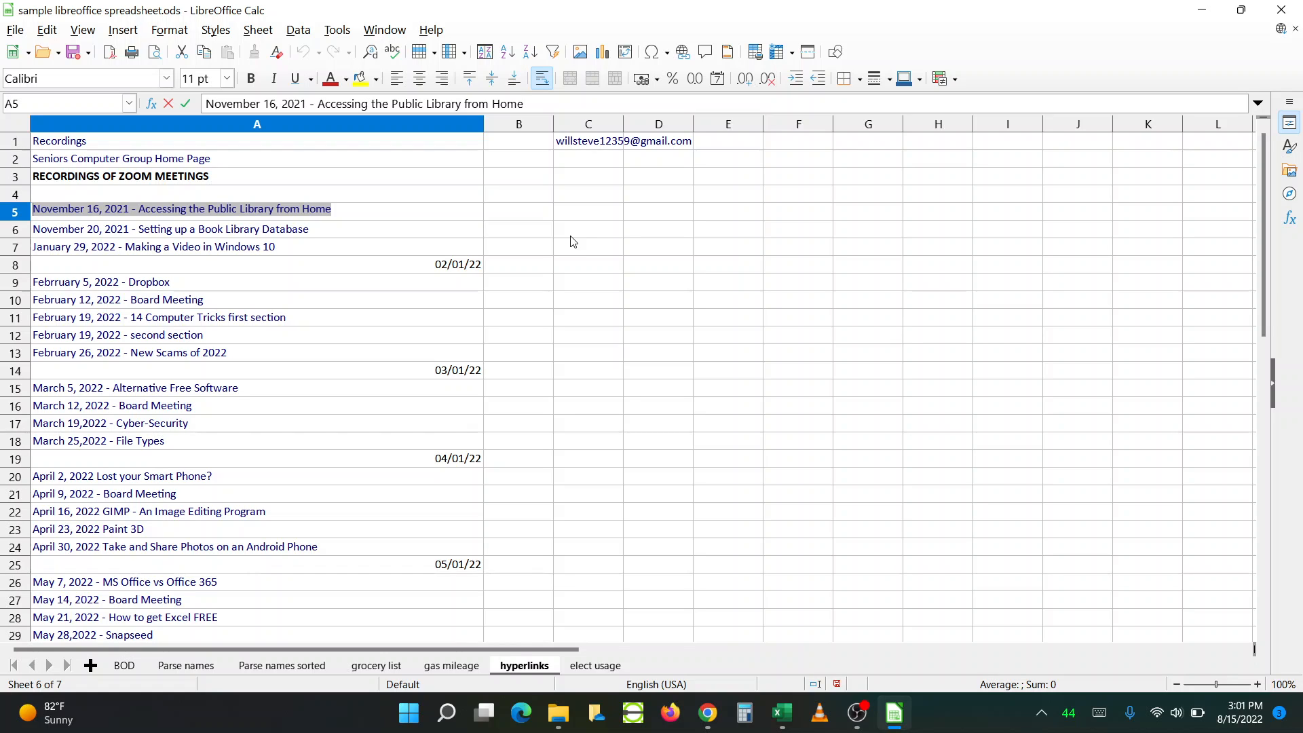
Step: Follow the e-mail hyperlink in C1 to a new Gmail message, close that message unsent, and return to LibreOffice Calc
left_click(585, 143)
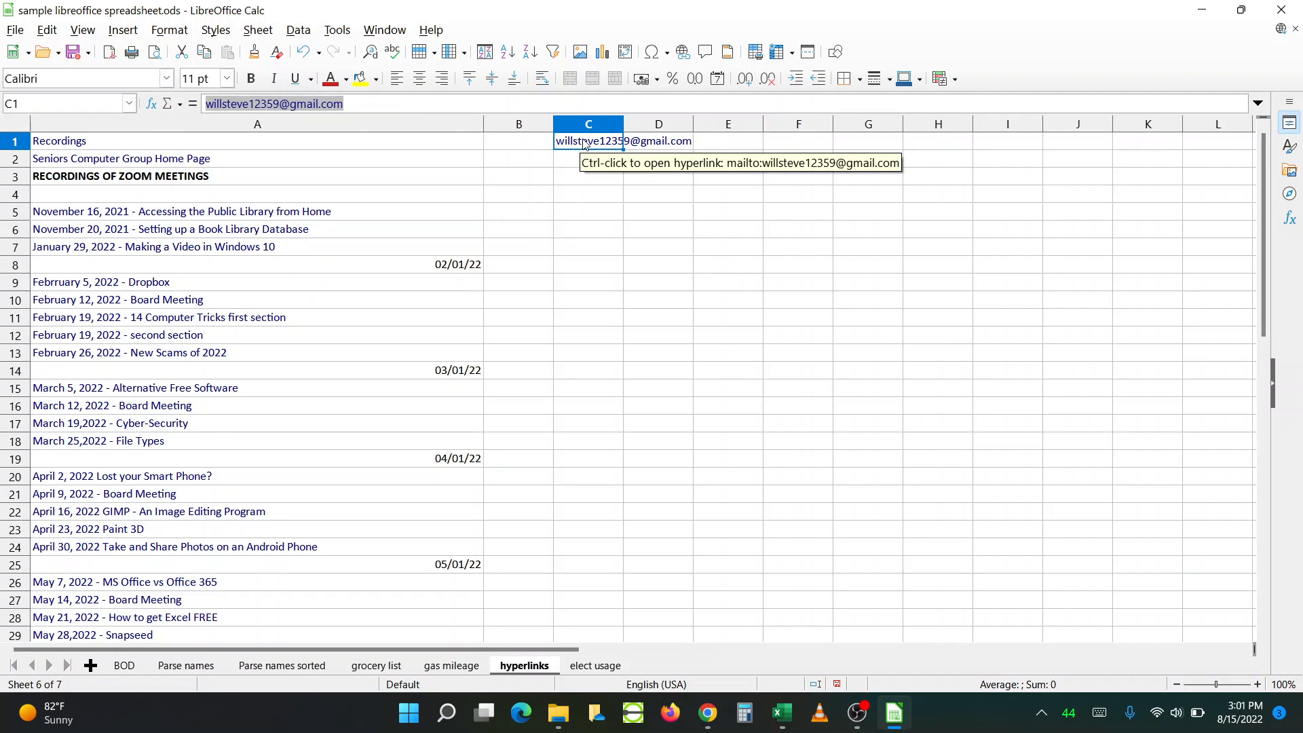
left_click(584, 144, "ctrl")
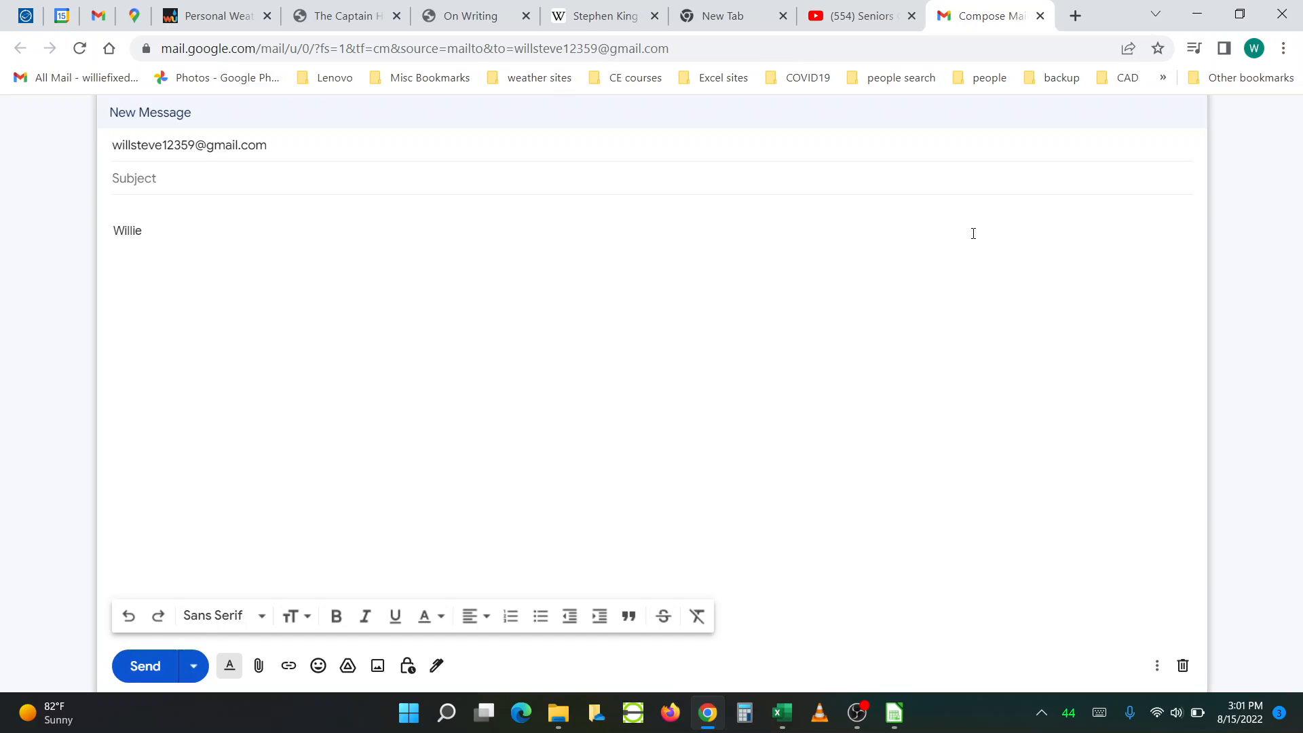
left_click(1040, 15)
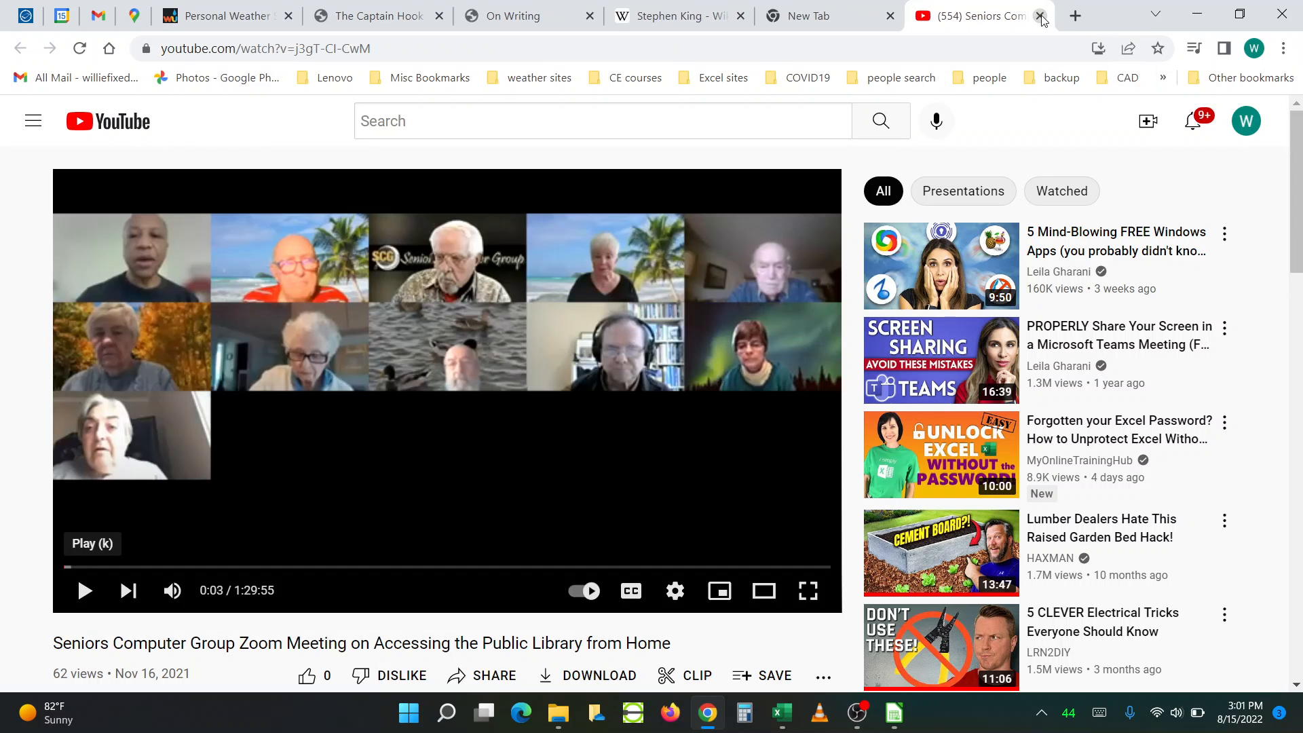
left_click(897, 715)
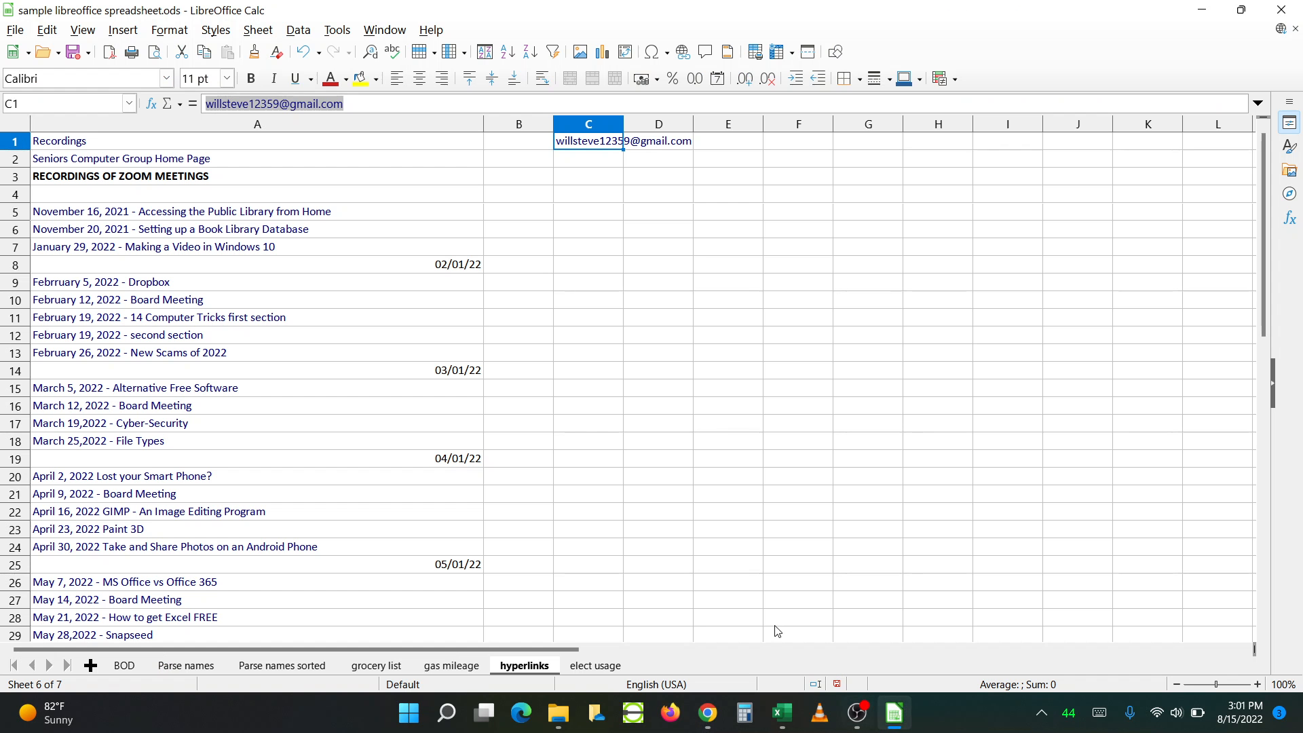
Step: On the elect usage sheet, examine the table headings, the first time entry, the Date-Time formula in C3, and the electrical usage chart
left_click(595, 666)
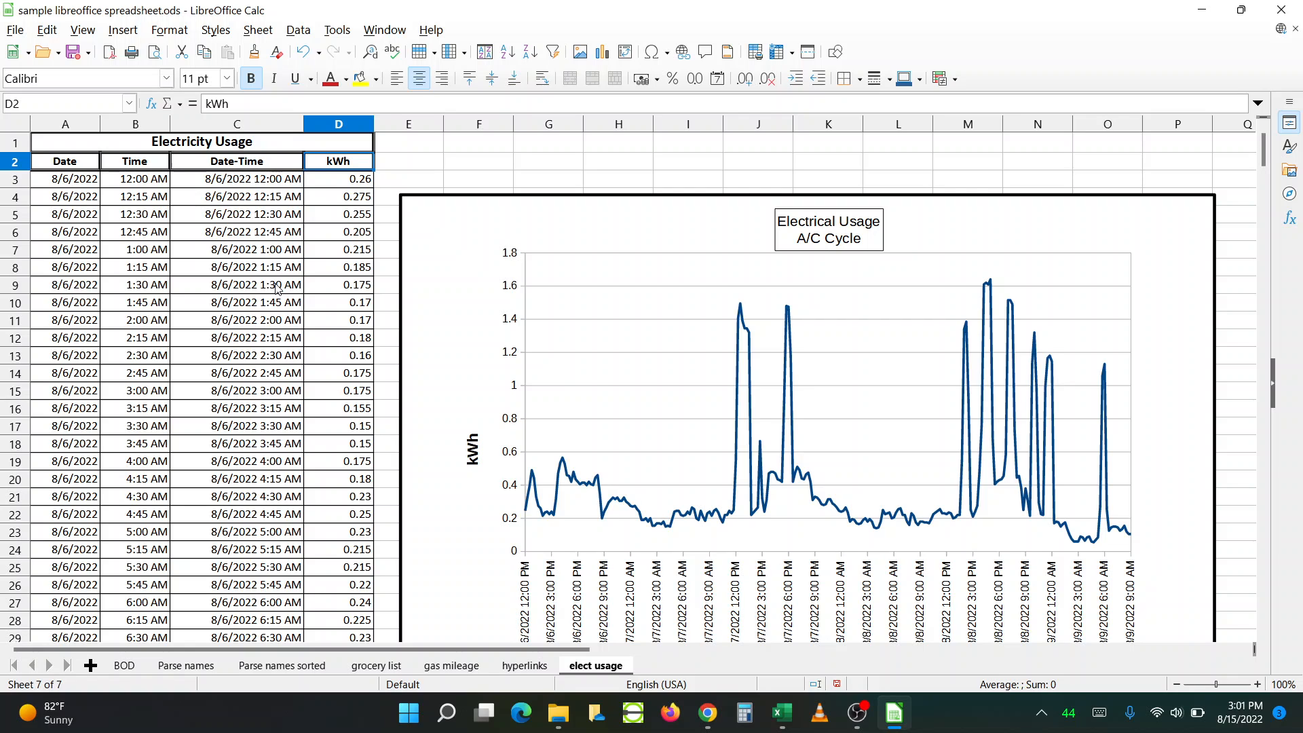
left_click_drag(94, 144, 170, 183)
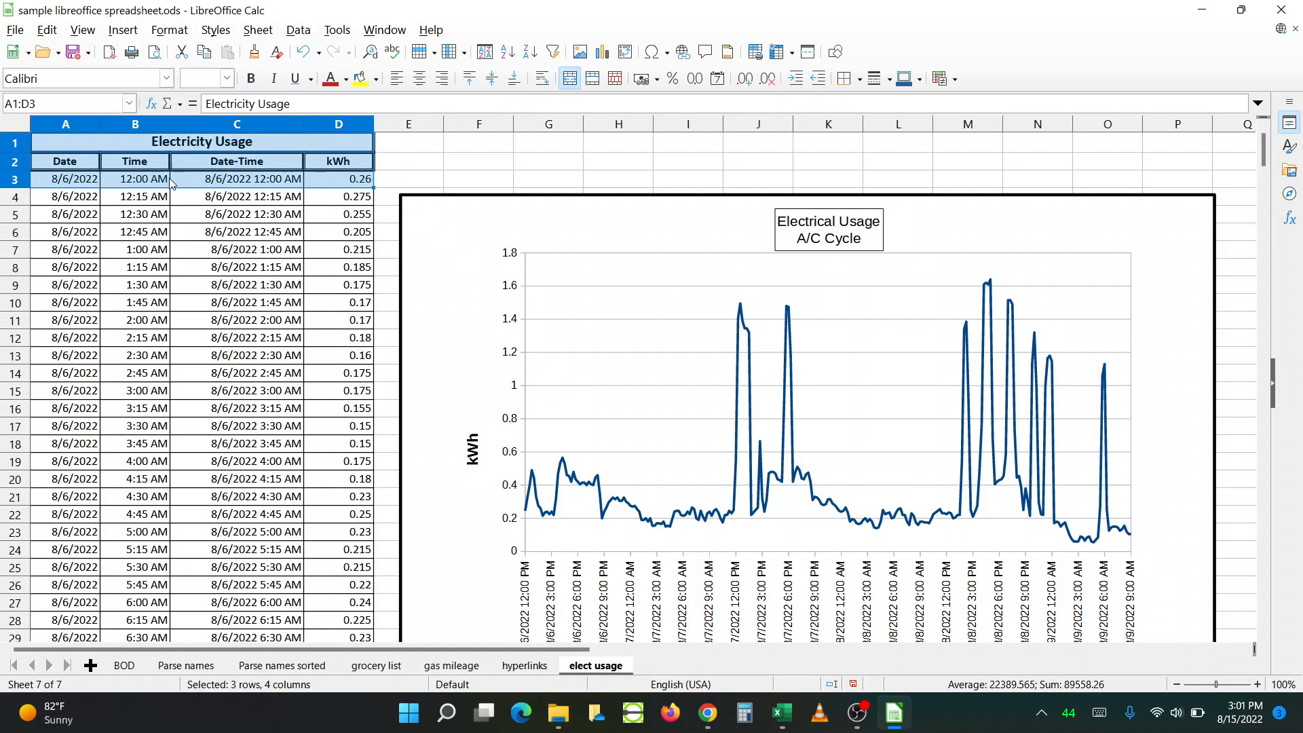
left_click(169, 184)
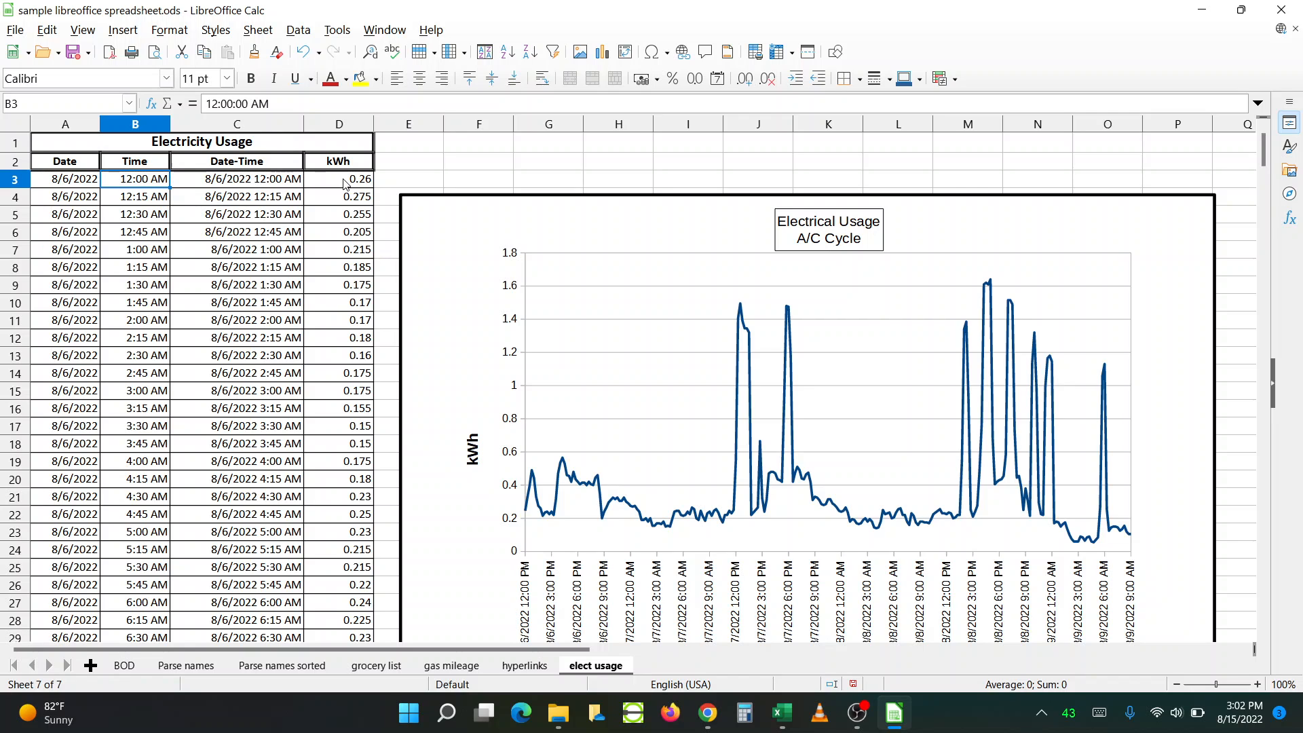
left_click(263, 184)
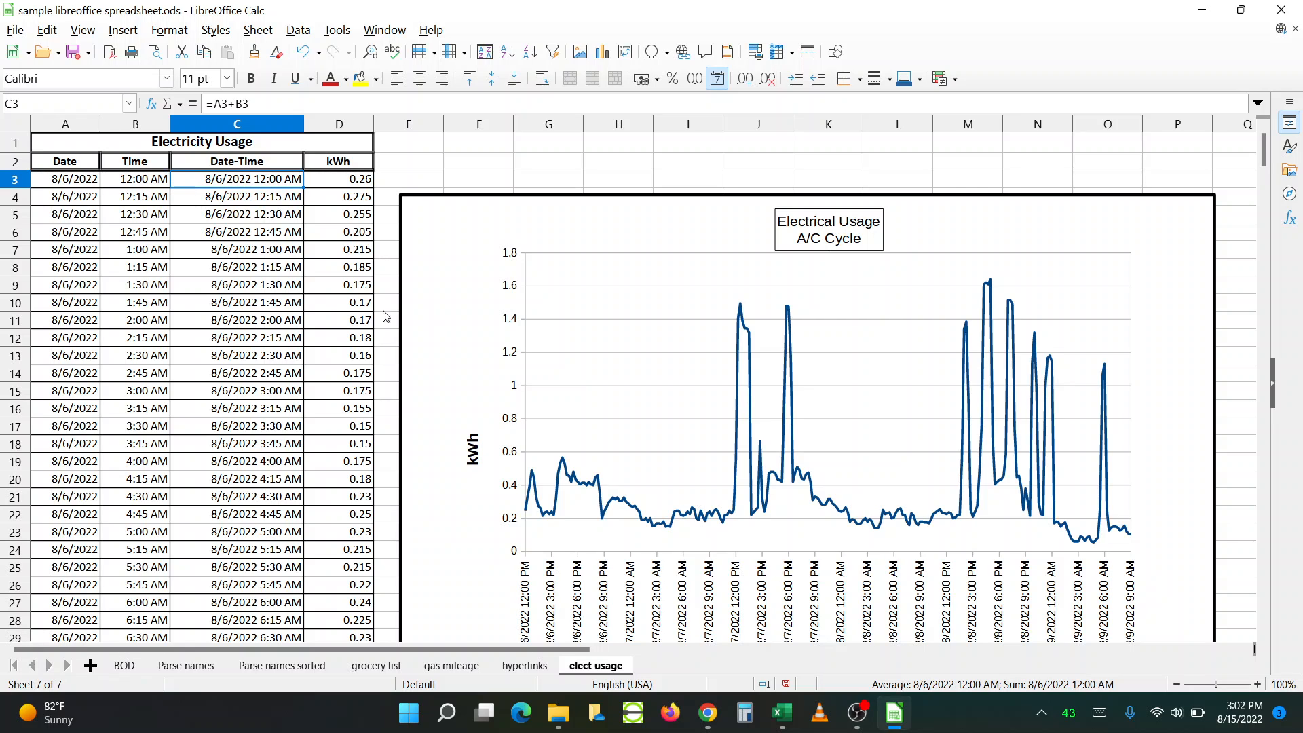
scroll(365, 319, "down", 2)
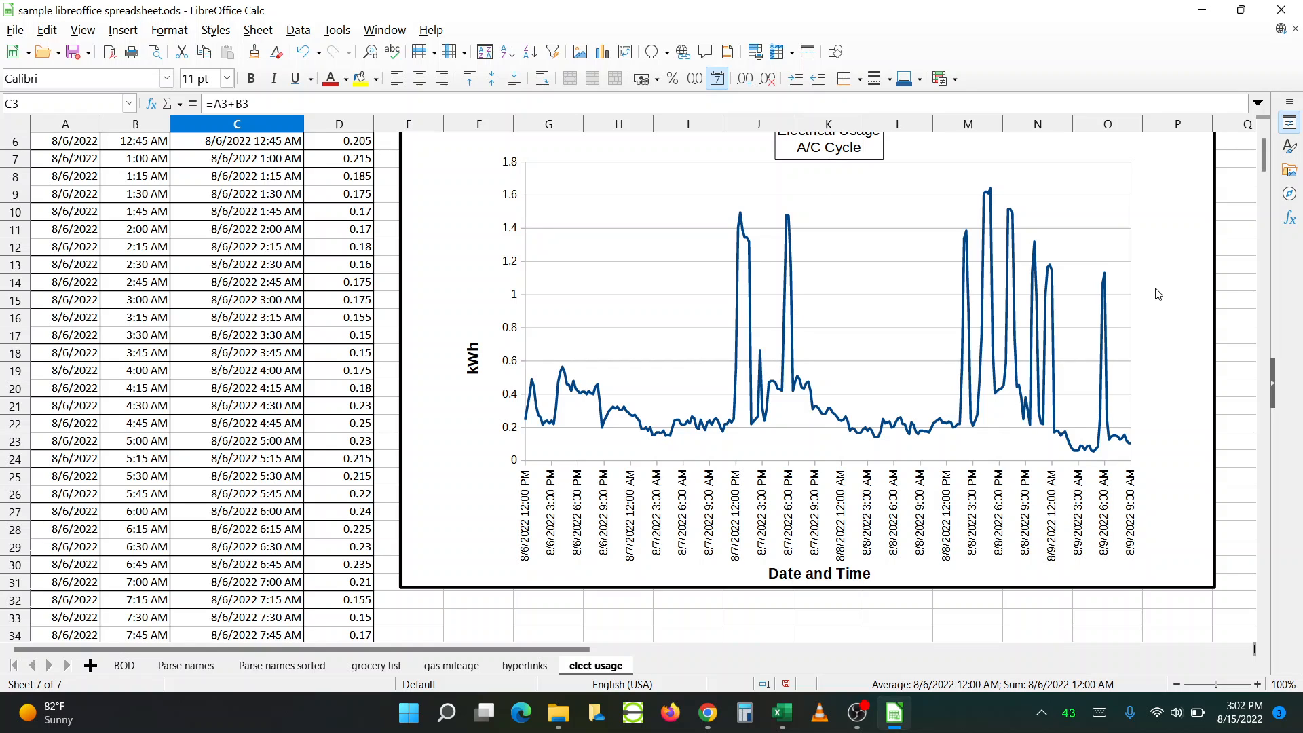
scroll(1248, 287, "up", 2)
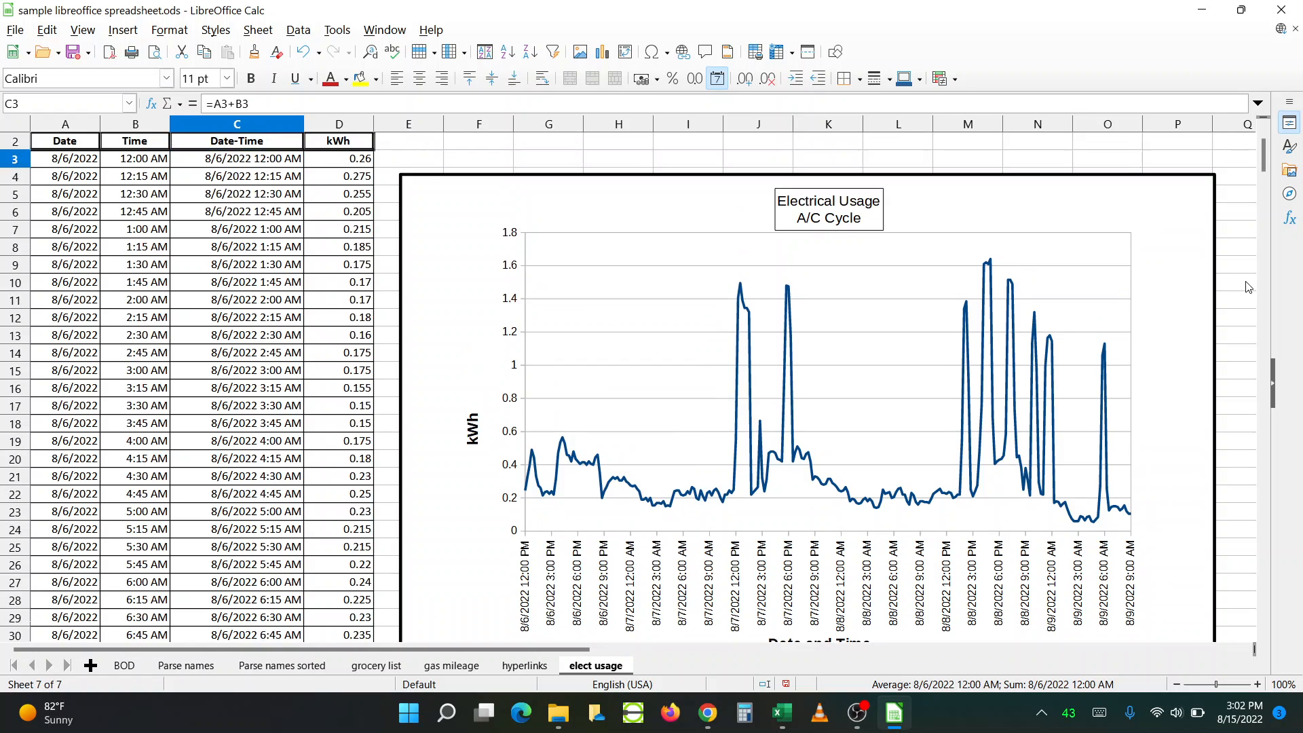